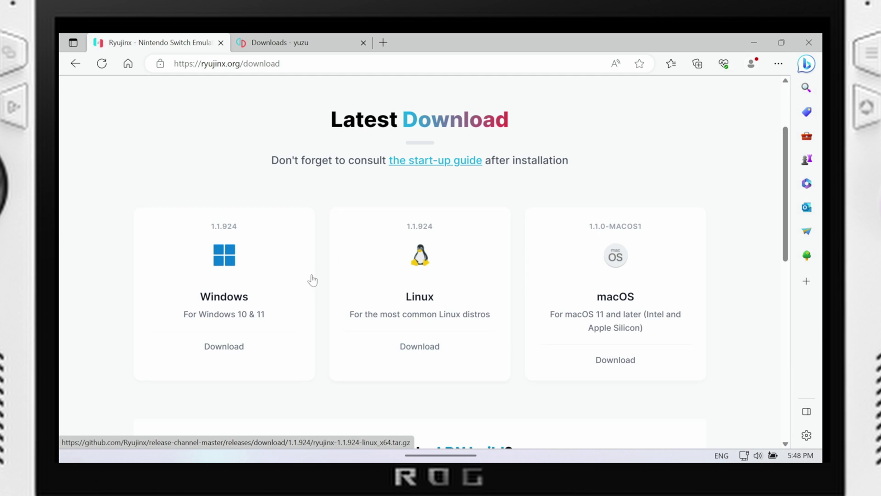
Download the Windows build of Ryujinx 1.1.924, check the yuzu mainline builds page, and close the browser
left_click(207, 321)
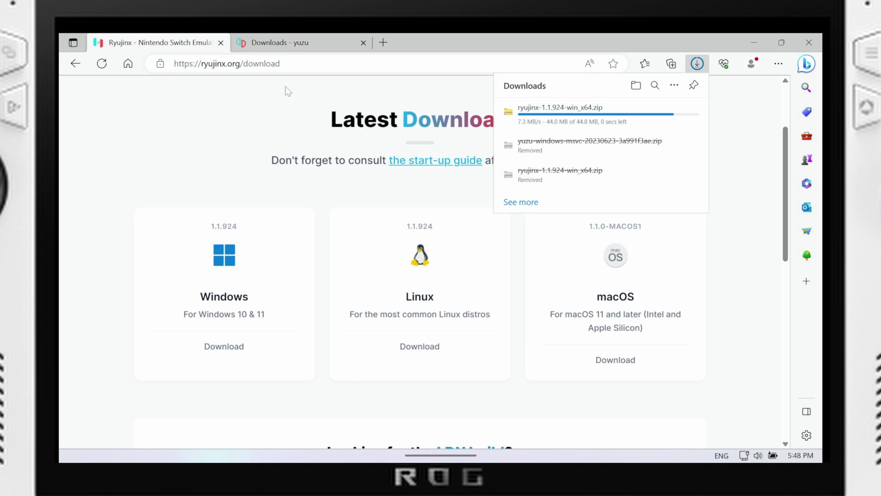
left_click(284, 40)
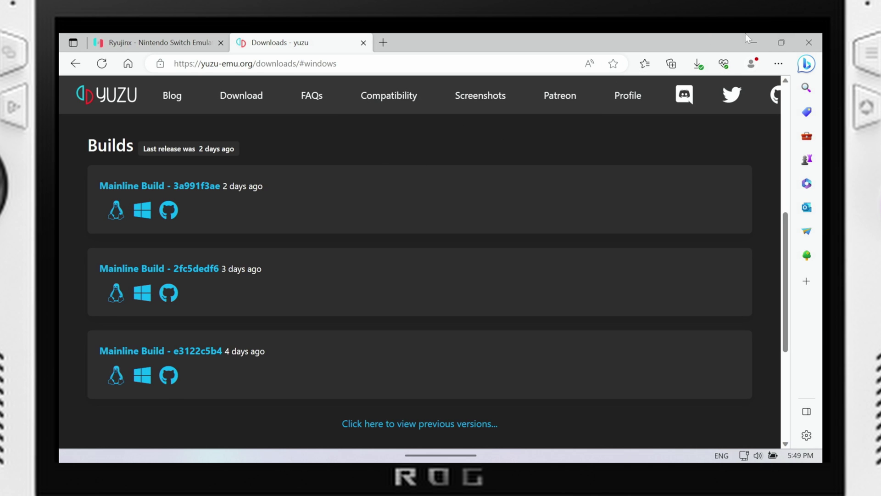
mouse_move(774, 38)
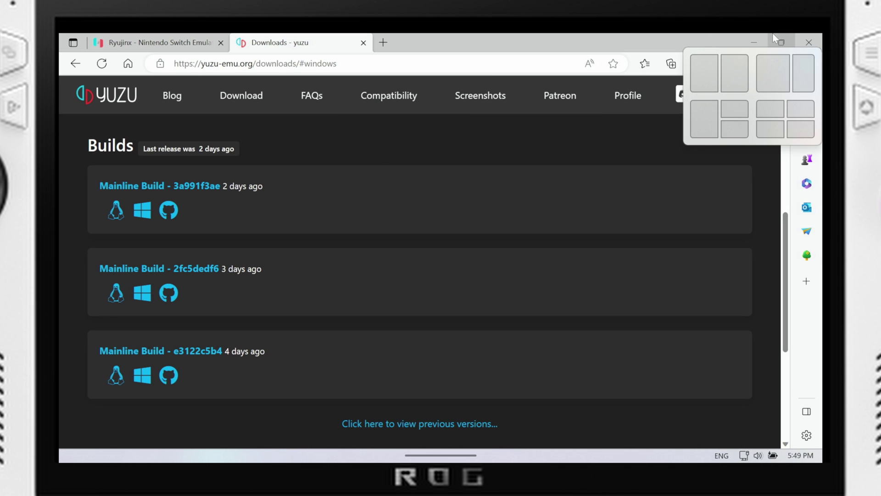
left_click(808, 42)
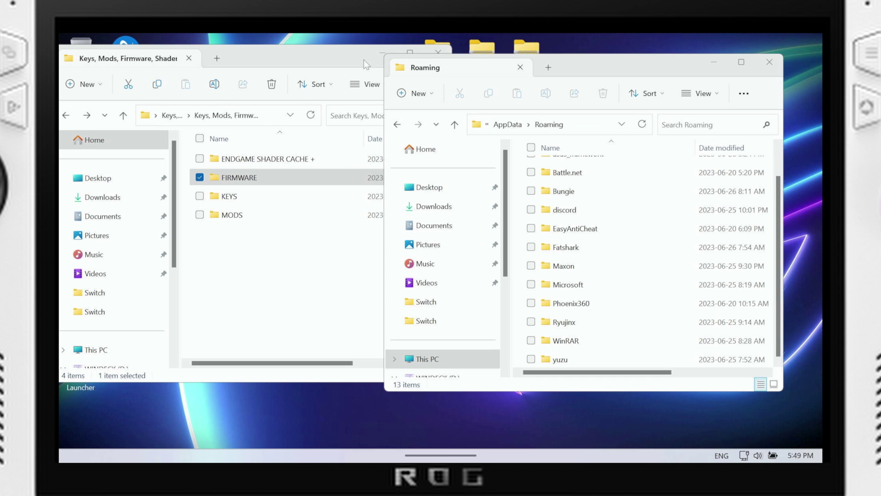
Minimize the open Explorer windows and launch yuzu from the yuzu-windows-msvc folder inside the extracted desktop folder
left_click(379, 54)
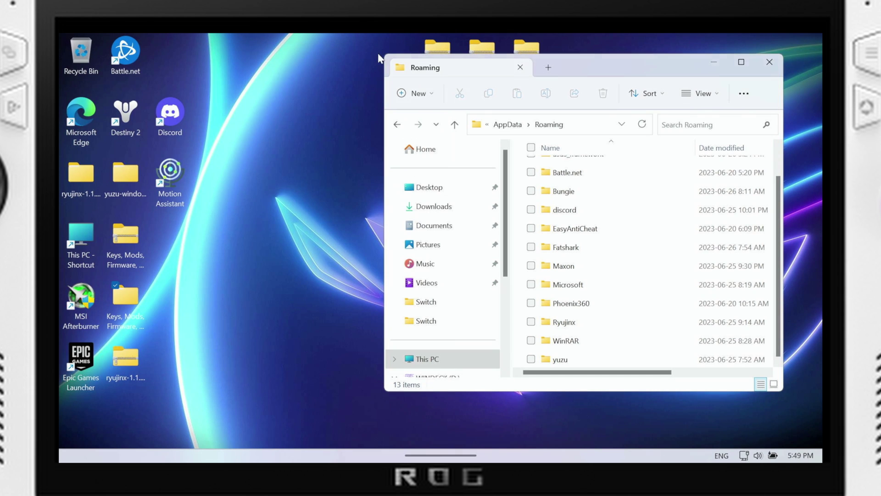
left_click(712, 62)
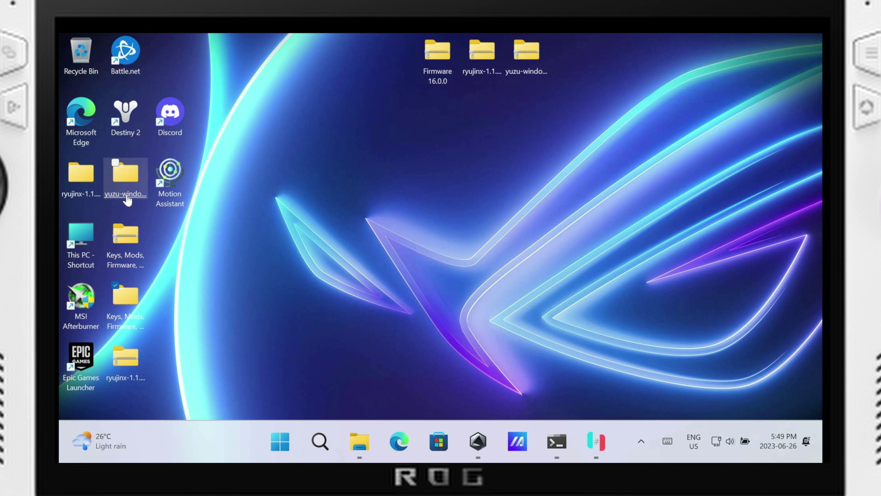
left_click(128, 200)
left_click(128, 200)
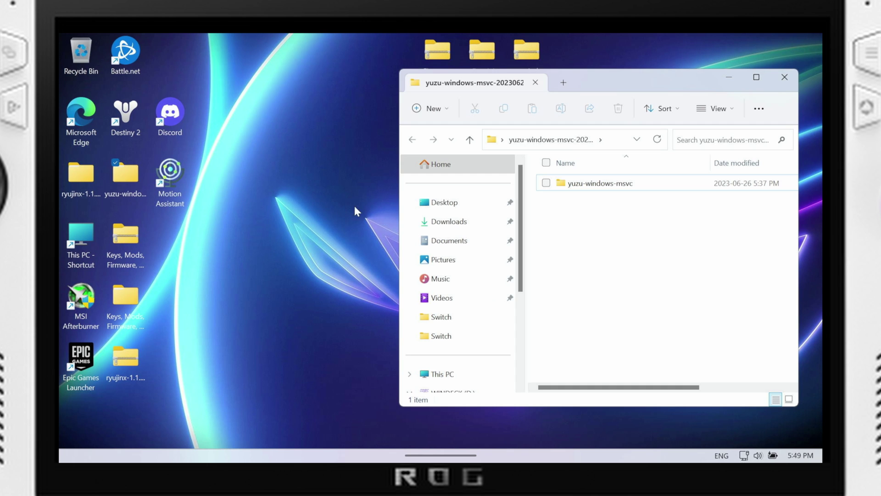
double_click(600, 183)
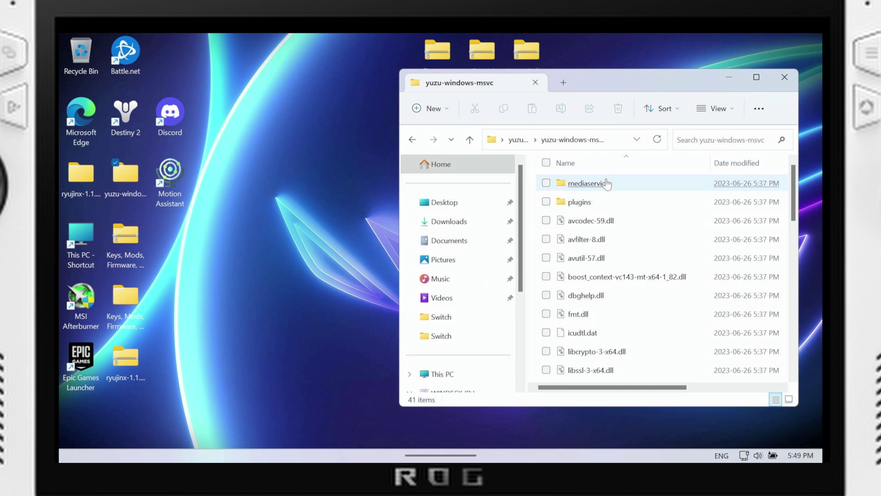
scroll(581, 251, "down", 10)
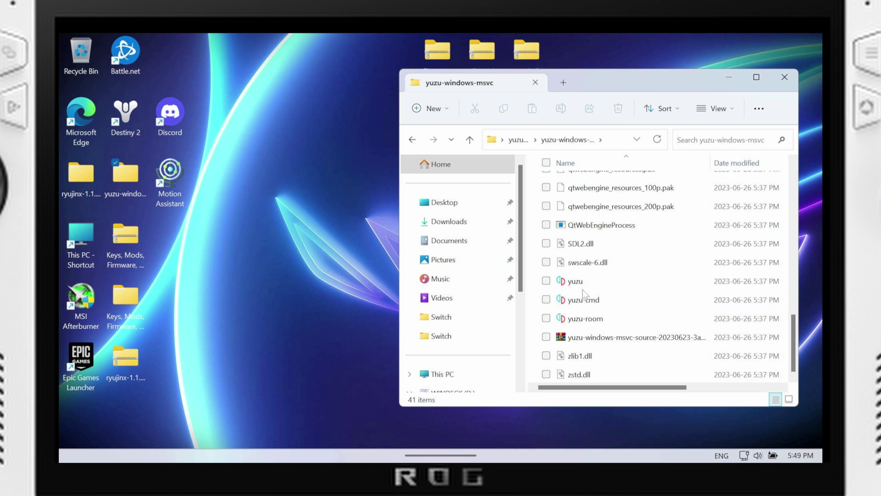
double_click(580, 279)
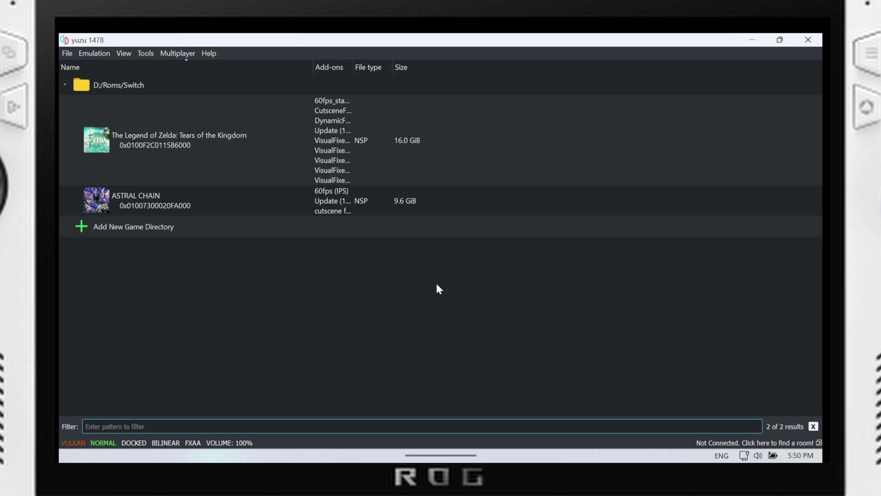
Open the yuzu data folder from the emulator, minimize the emulator, and position the folder window clear of the desktop icons
left_click(243, 177)
left_click(69, 53)
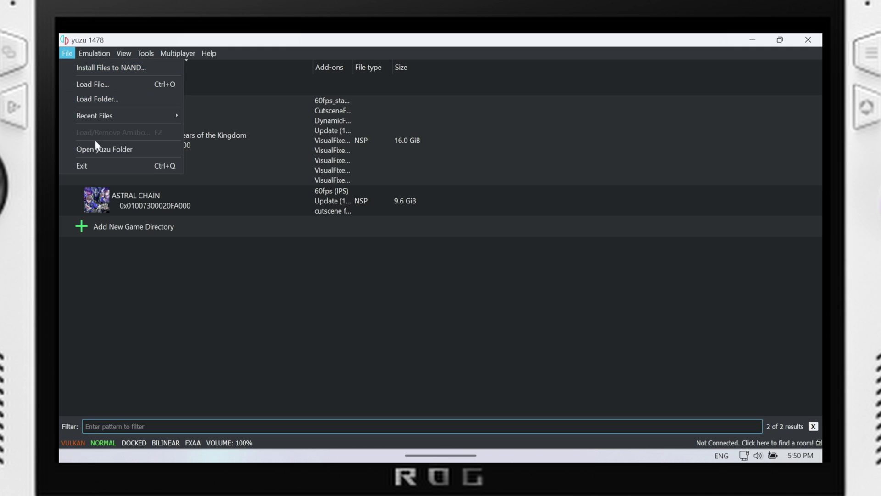
left_click(108, 148)
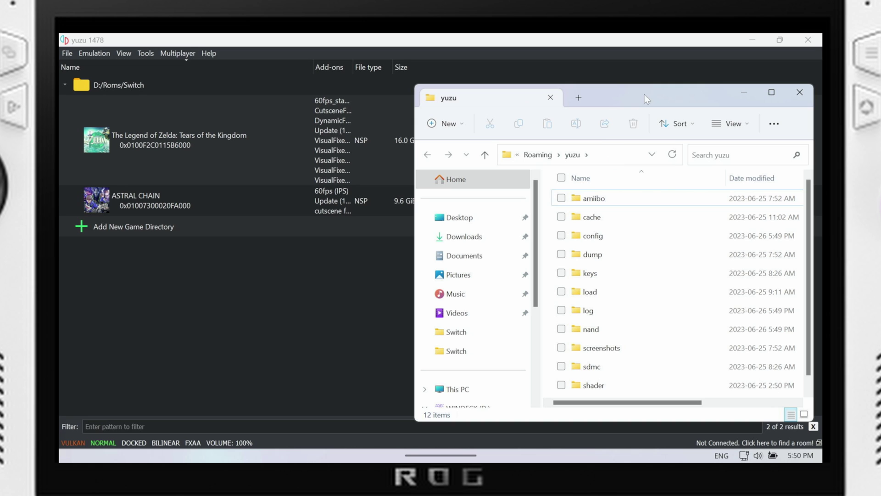
left_click_drag(643, 90, 577, 67)
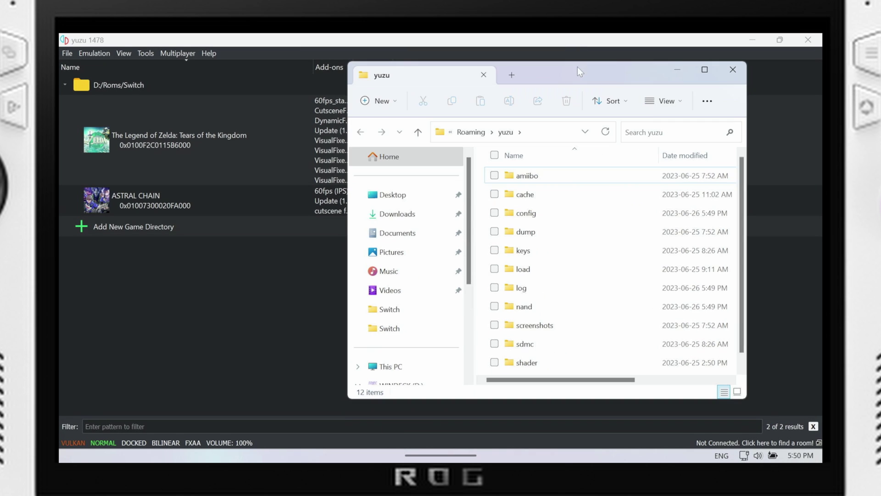
left_click(754, 39)
left_click(754, 39)
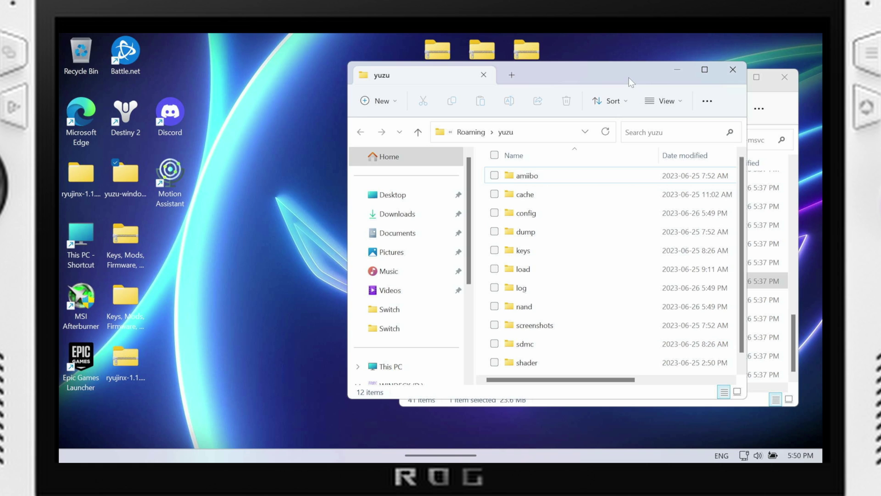
left_click_drag(622, 61, 625, 62)
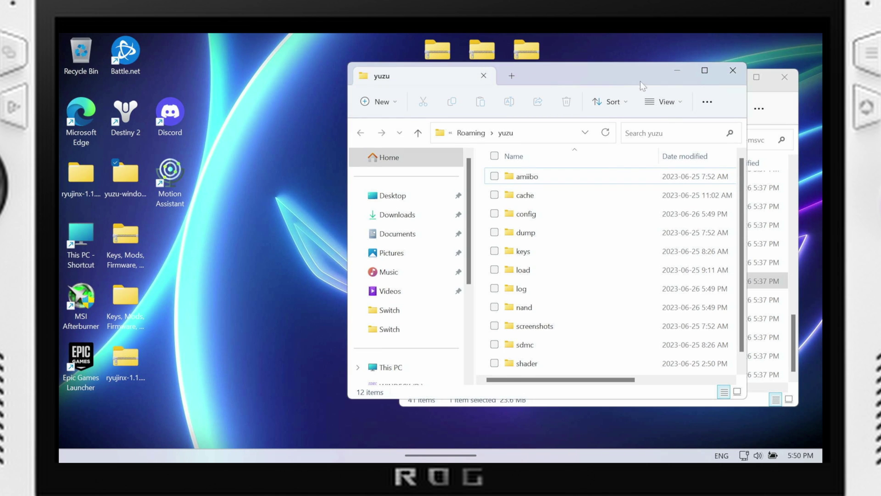
left_click_drag(629, 74, 682, 100)
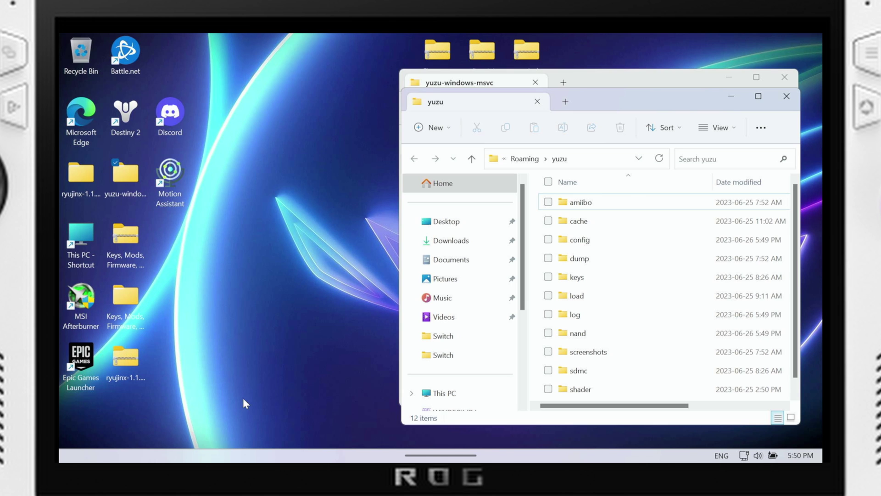
Bring back the Keys, Mods, Firmware folder window and open its FIRMWARE folder
mouse_move(250, 459)
left_click(319, 441)
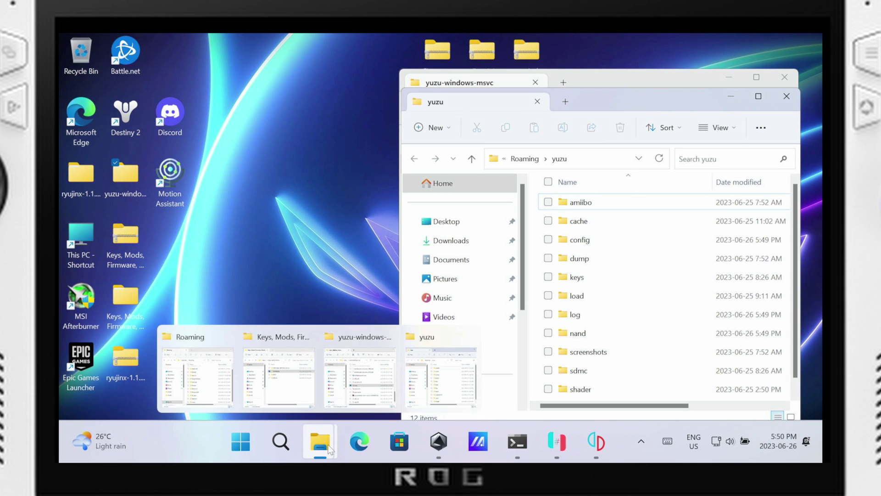
left_click(274, 372)
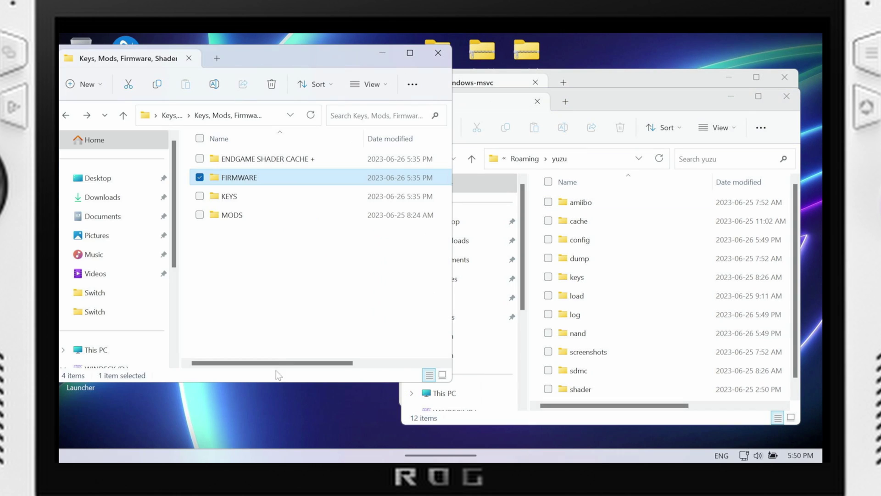
double_click(243, 179)
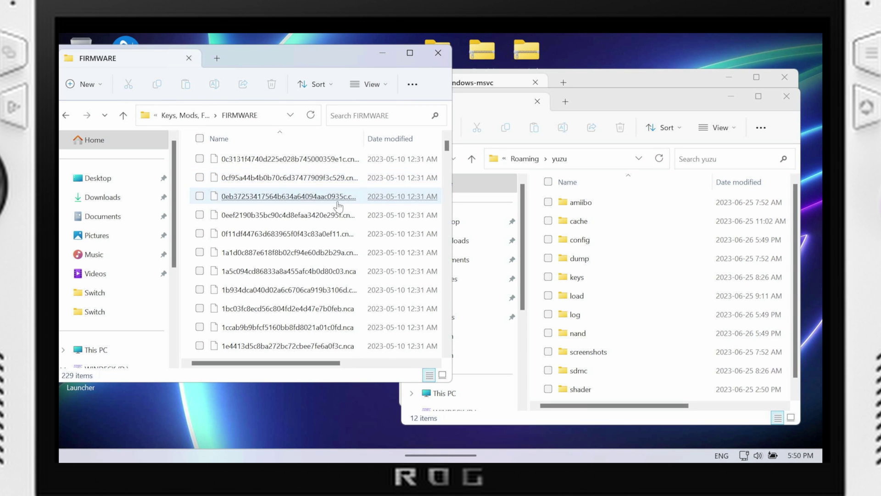
Open nand > system > Contents > registered in the yuzu data folder and examine the firmware files there
left_click(593, 98)
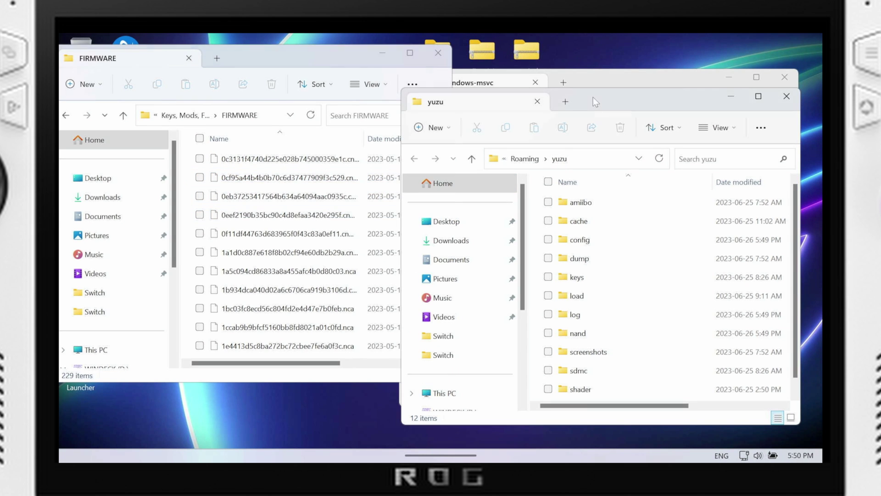
double_click(577, 333)
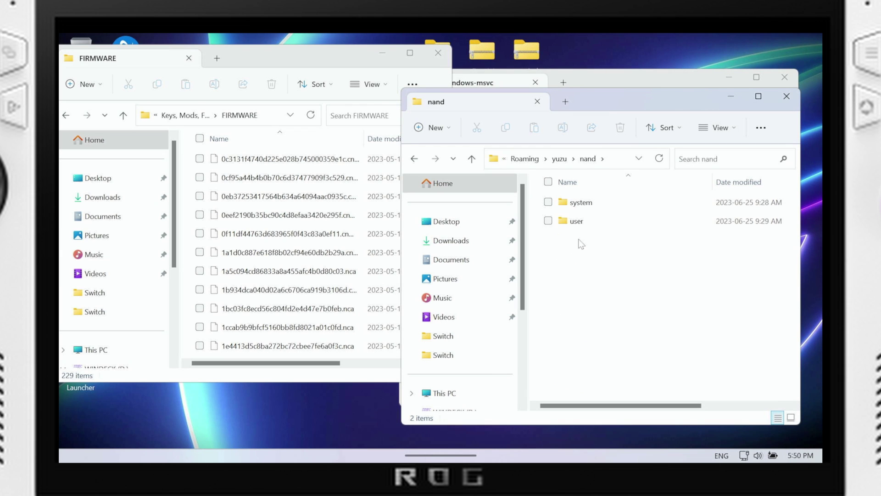
double_click(579, 208)
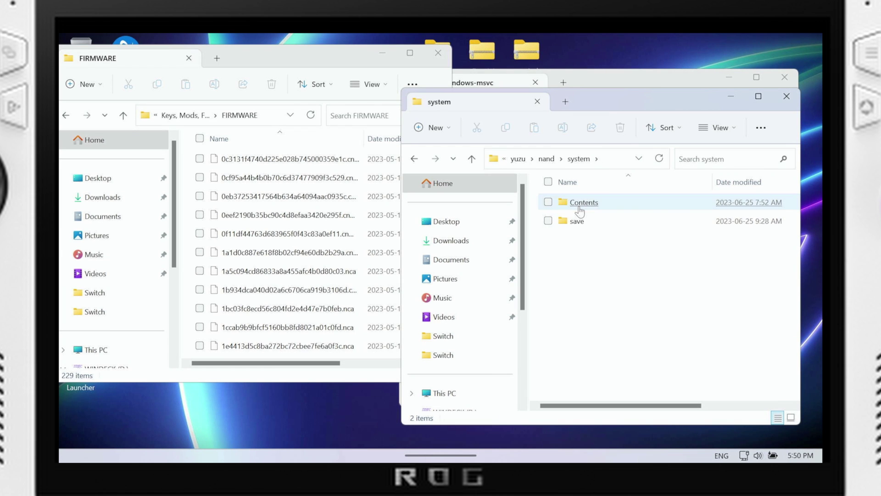
double_click(579, 209)
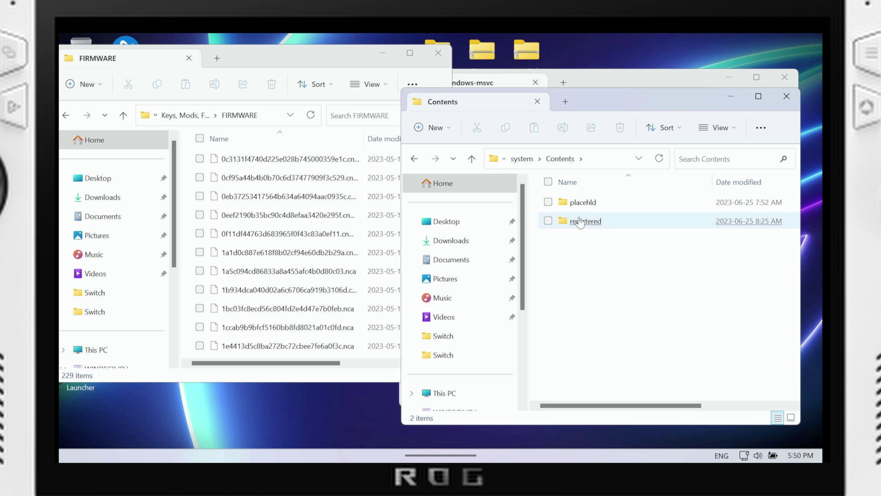
double_click(580, 221)
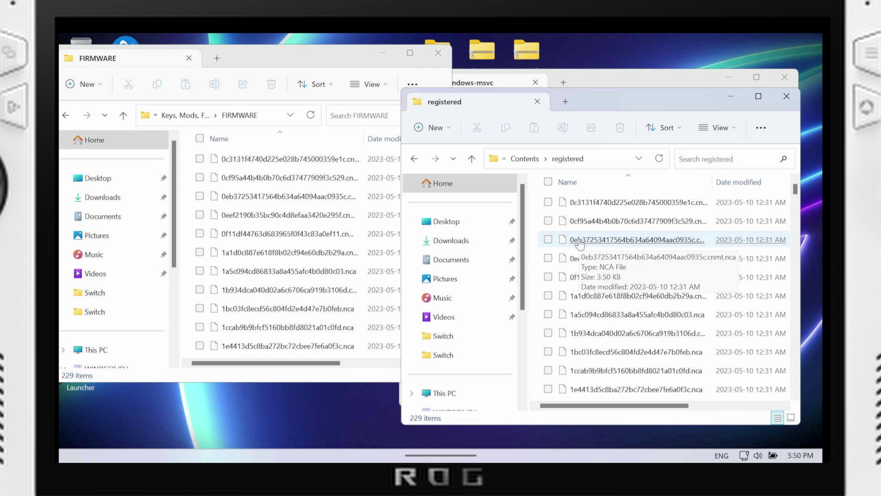
scroll(574, 246, "down", 5)
scroll(574, 246, "down", 10)
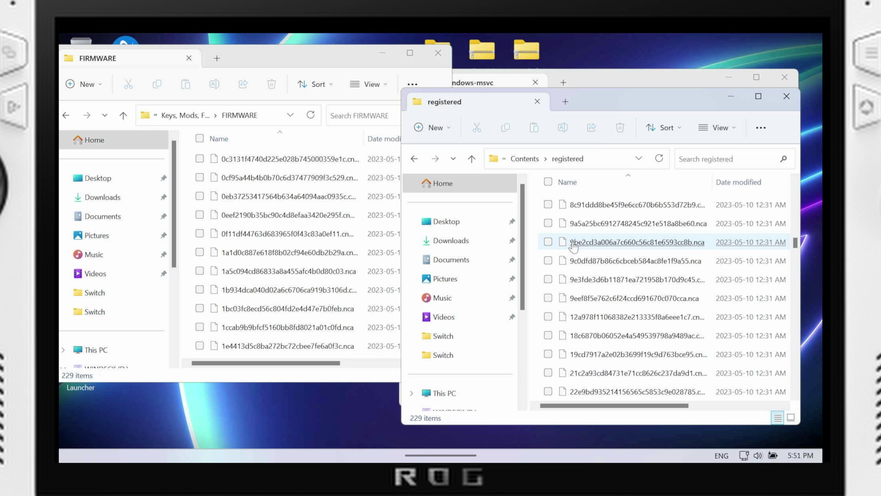
scroll(574, 246, "up", 3)
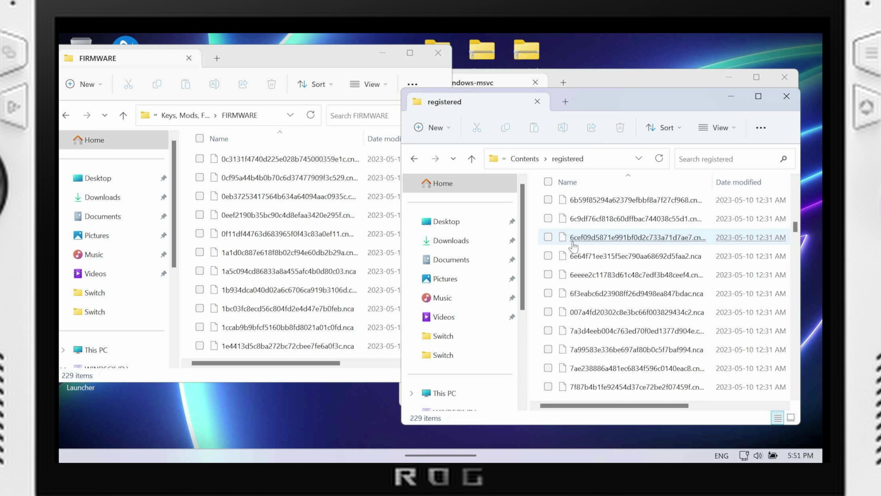
Open yuzu's keys folder and the source KEYS folder side by side to compare their key files
left_click(517, 161)
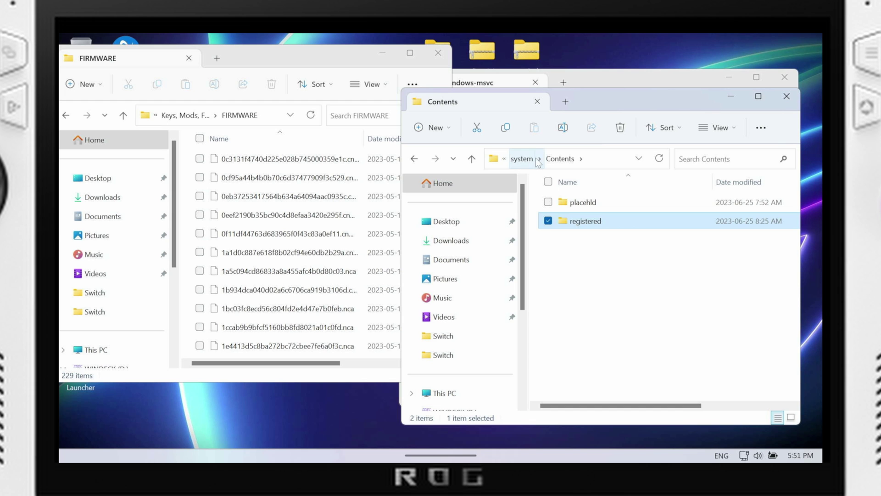
left_click(539, 161)
left_click(523, 160)
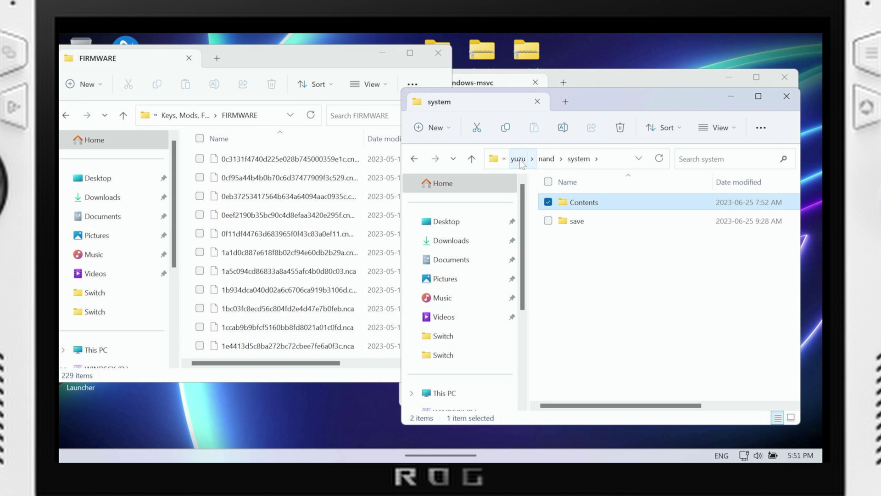
left_click(519, 160)
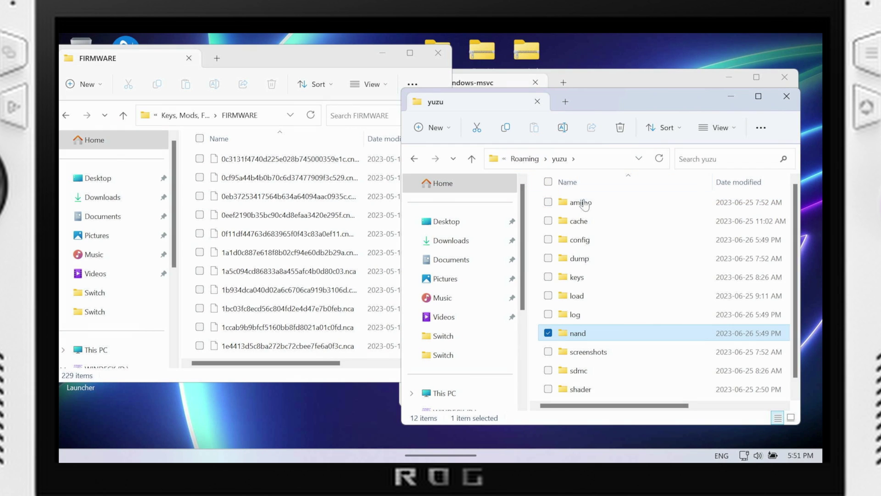
double_click(577, 278)
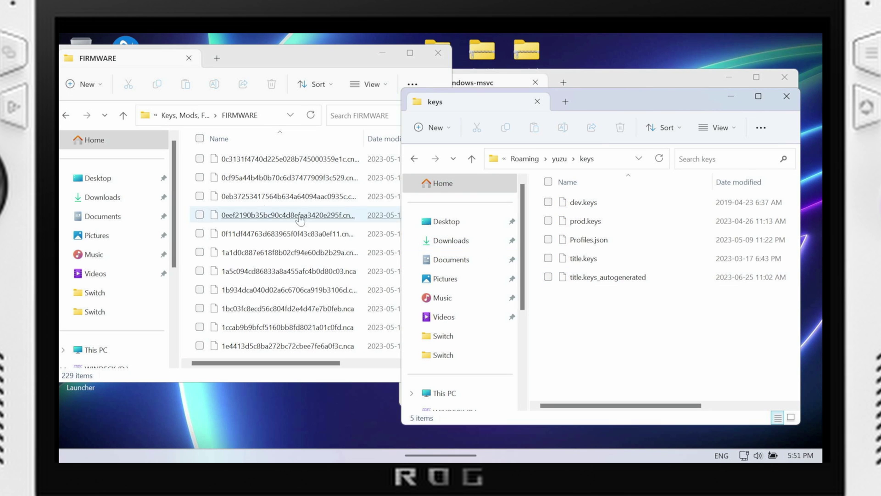
left_click(173, 106)
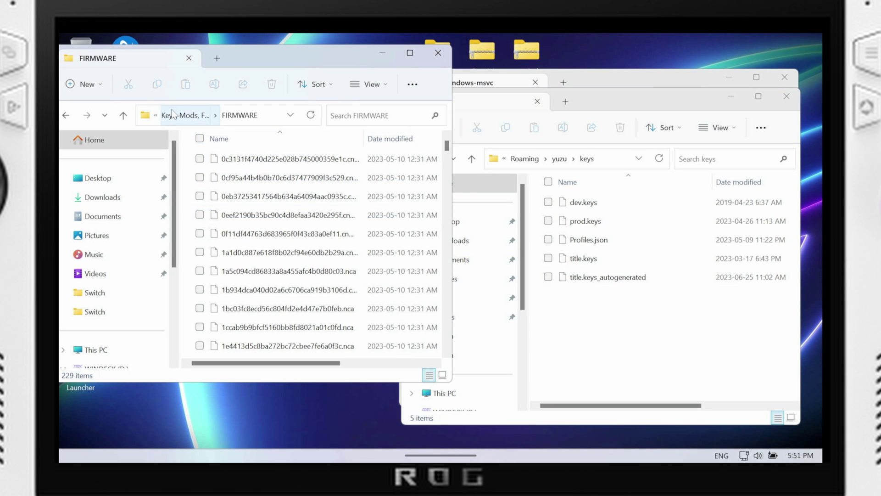
left_click(182, 115)
double_click(232, 199)
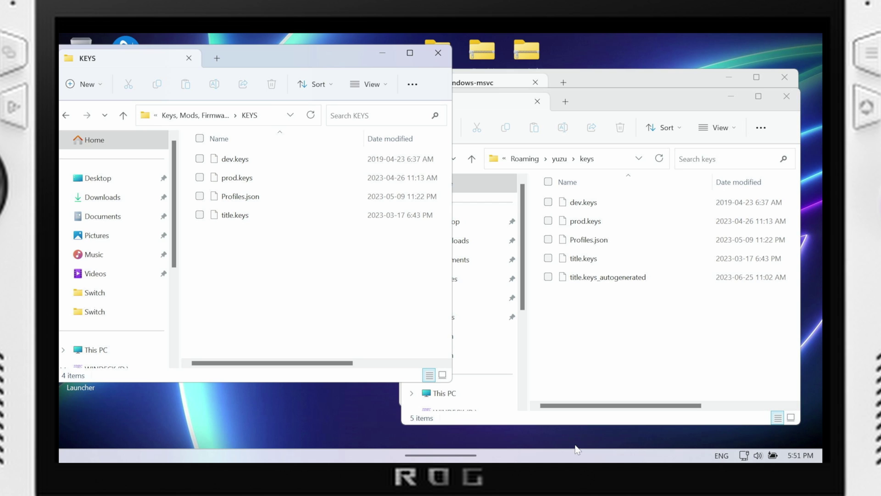
Switch to yuzu, browse WINDECK (D:) for a new game directory, cancel the selection, and collapse and re-expand the D:/Roms/Switch game list
mouse_move(595, 441)
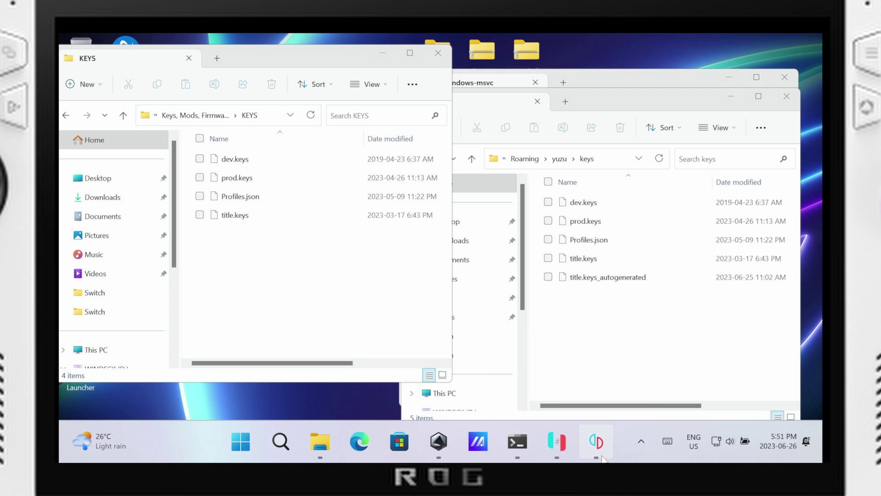
left_click(596, 441)
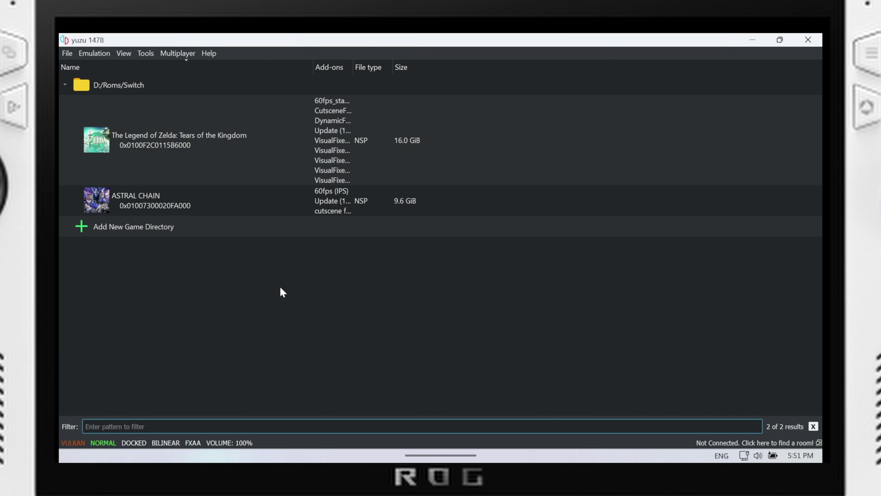
left_click(124, 228)
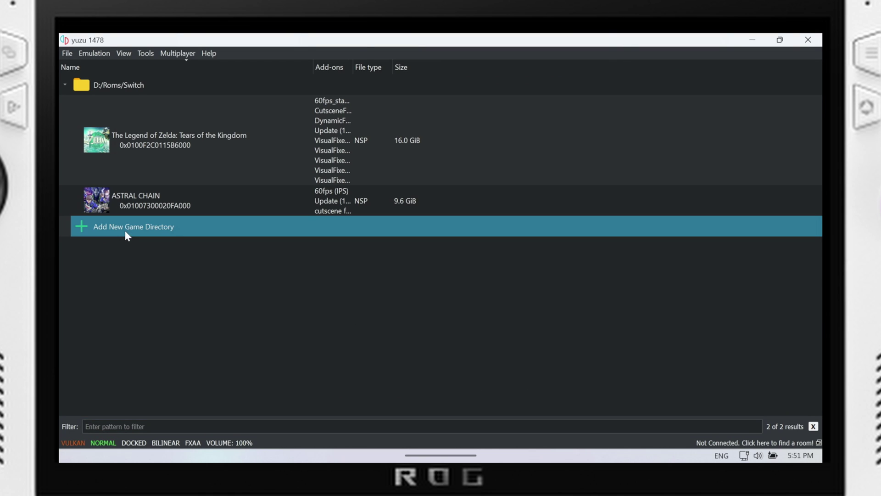
double_click(161, 228)
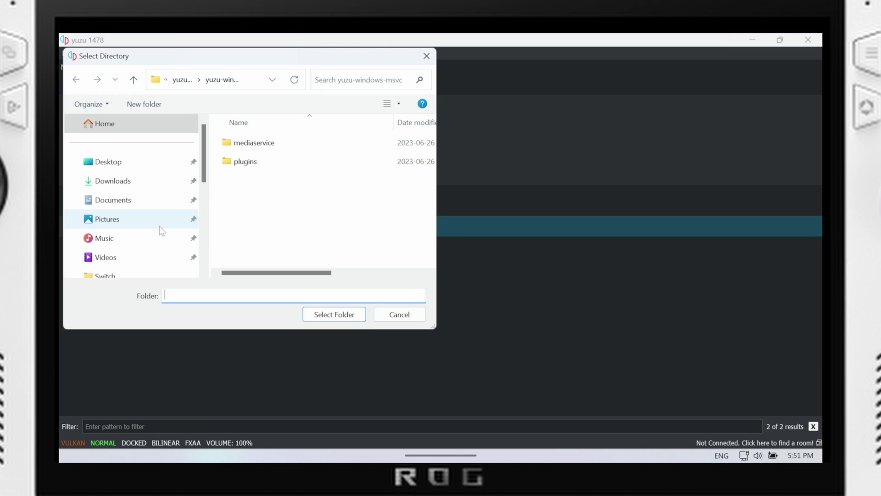
scroll(195, 204, "down", 3)
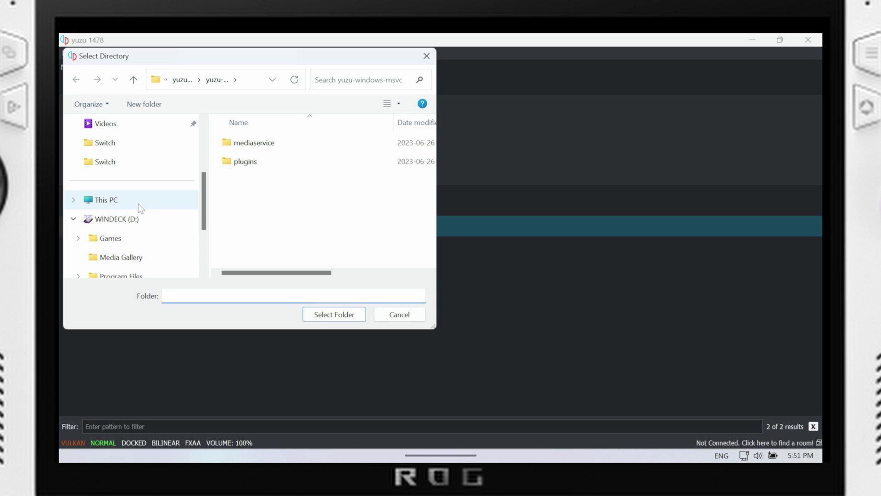
scroll(150, 229, "down", 2)
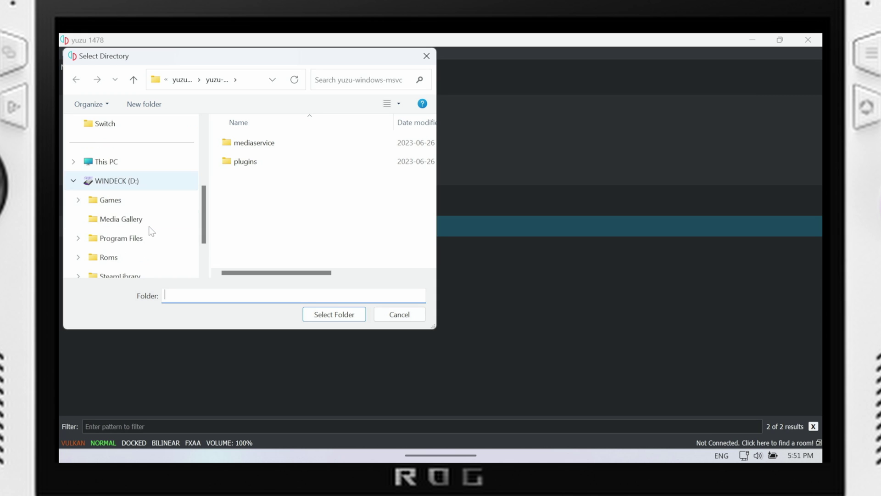
scroll(149, 229, "up", 1)
left_click(127, 187)
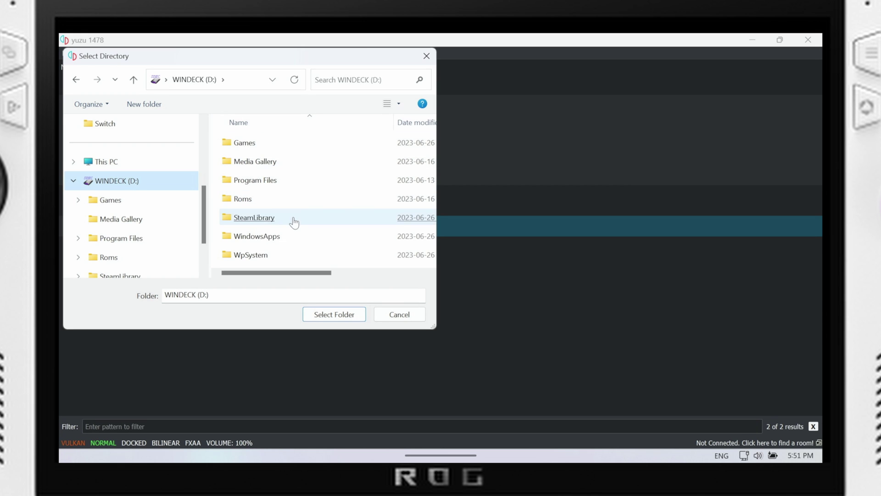
left_click(380, 313)
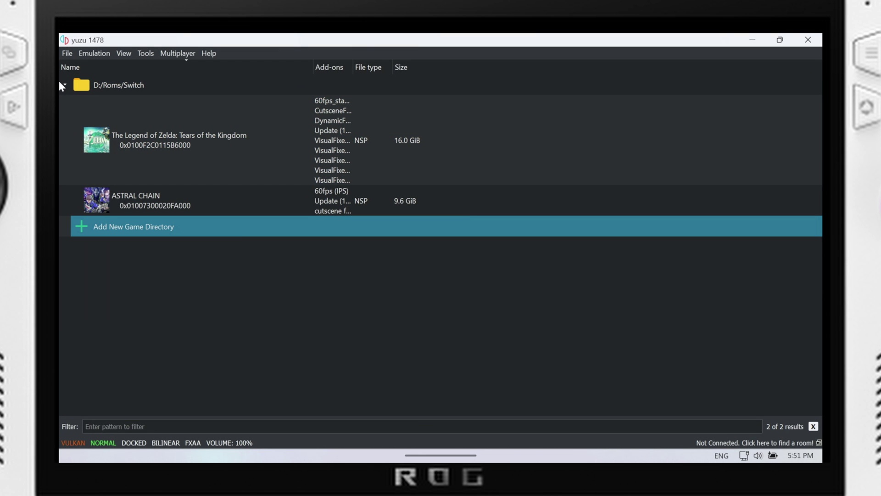
left_click(64, 84)
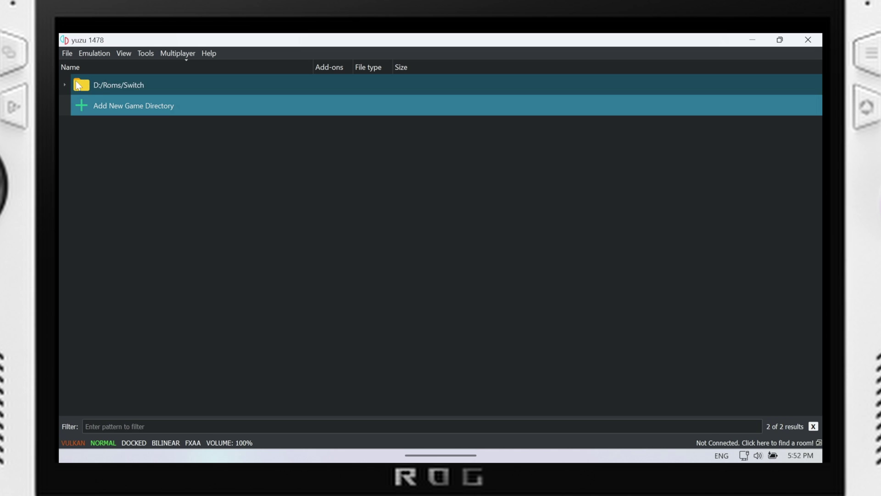
left_click(62, 85)
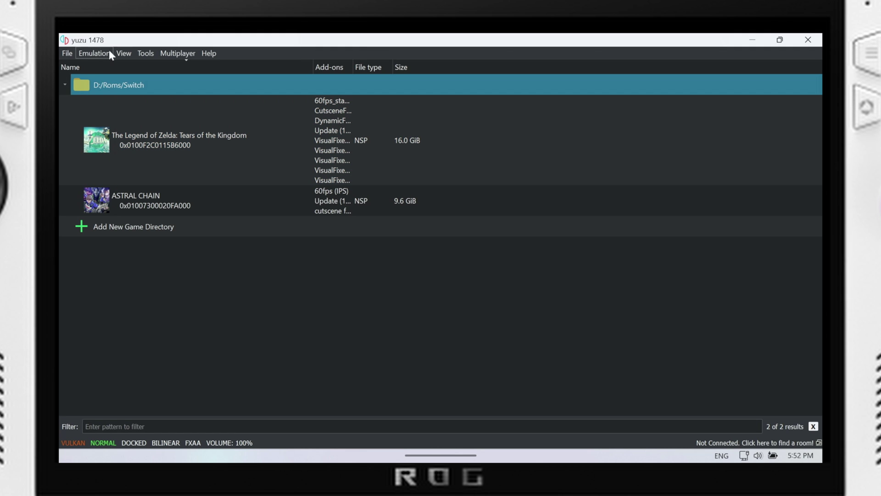
Open the yuzu emulation configuration and review its General, CPU and Graphics settings
left_click(120, 53)
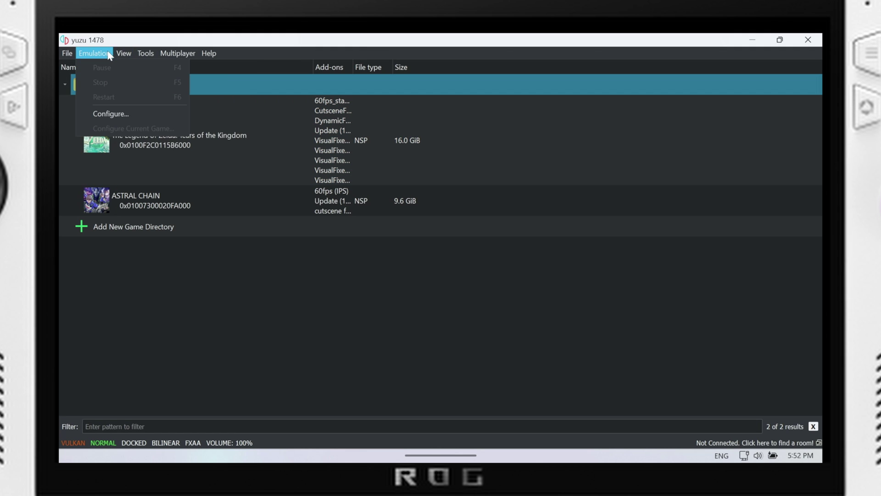
left_click(107, 113)
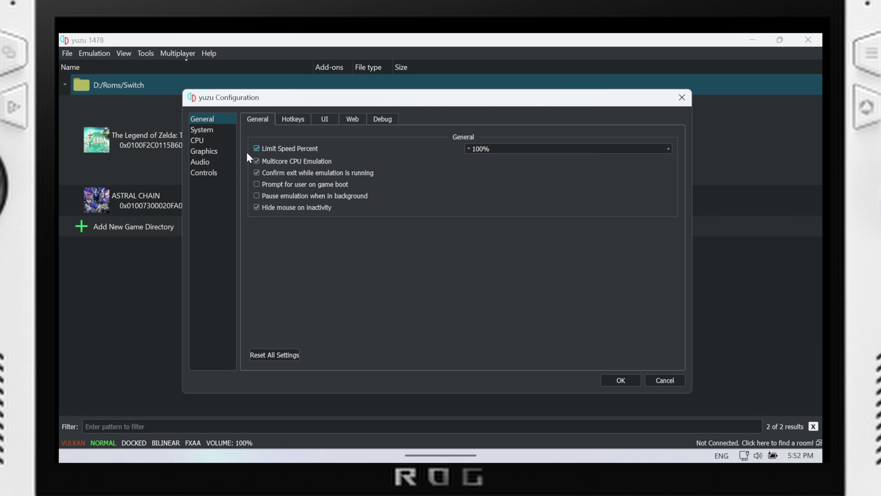
left_click(211, 142)
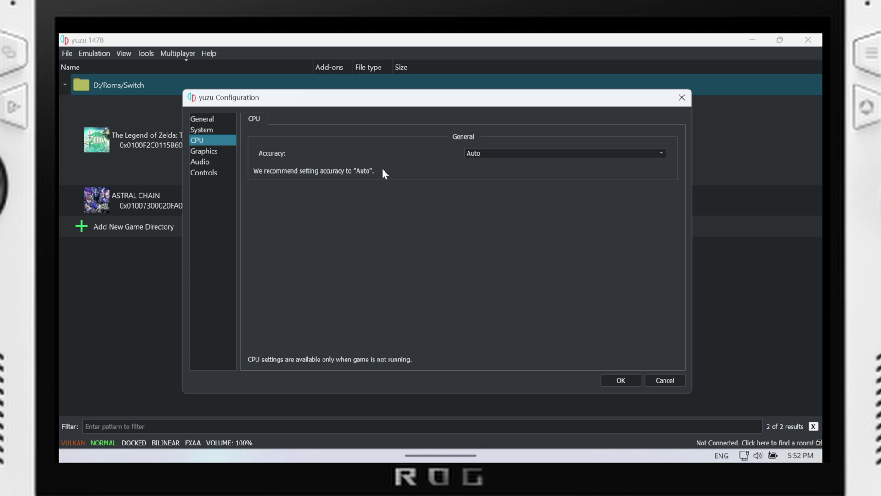
left_click(224, 147)
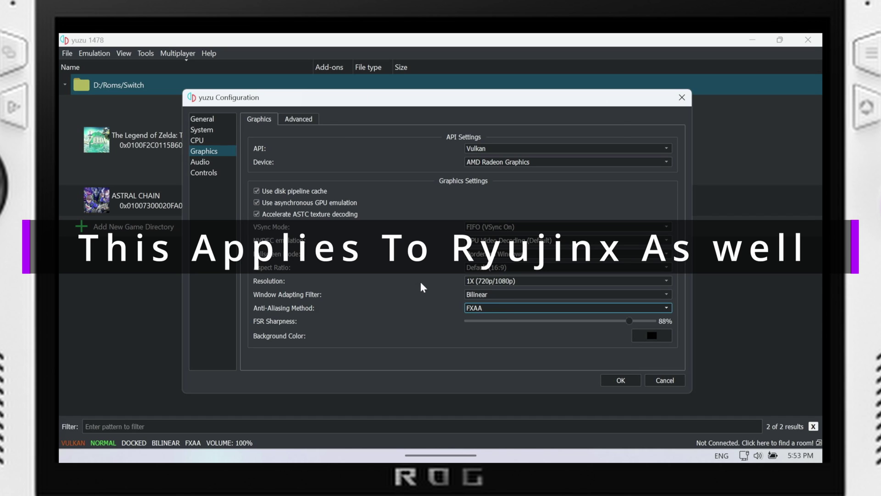
In the advanced graphics settings, keep Accuracy Level at Normal, enable asynchronous presentation and asynchronous shader building, and disable Use Fast GPU Time
left_click(298, 120)
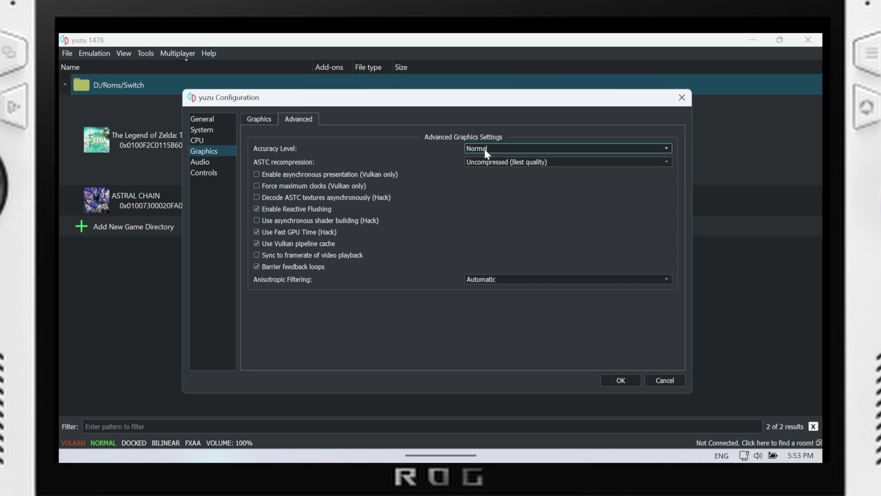
left_click(503, 148)
left_click(507, 150)
left_click(257, 175)
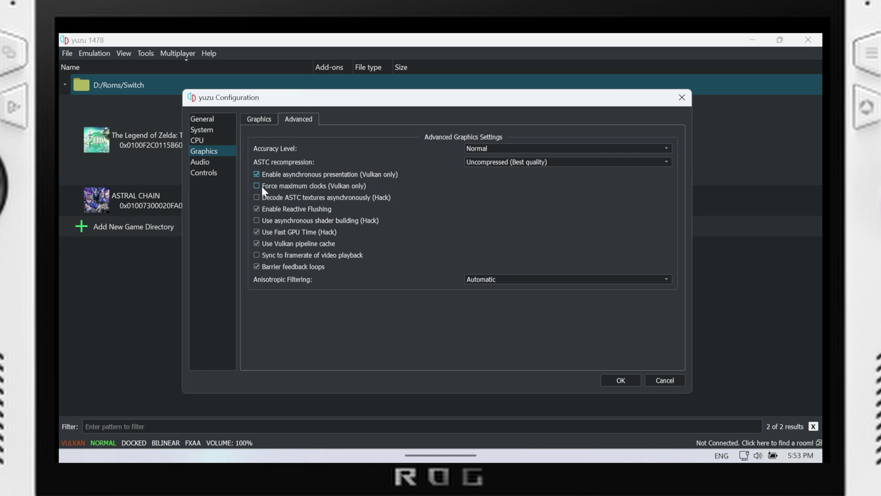
mouse_move(289, 198)
mouse_move(295, 233)
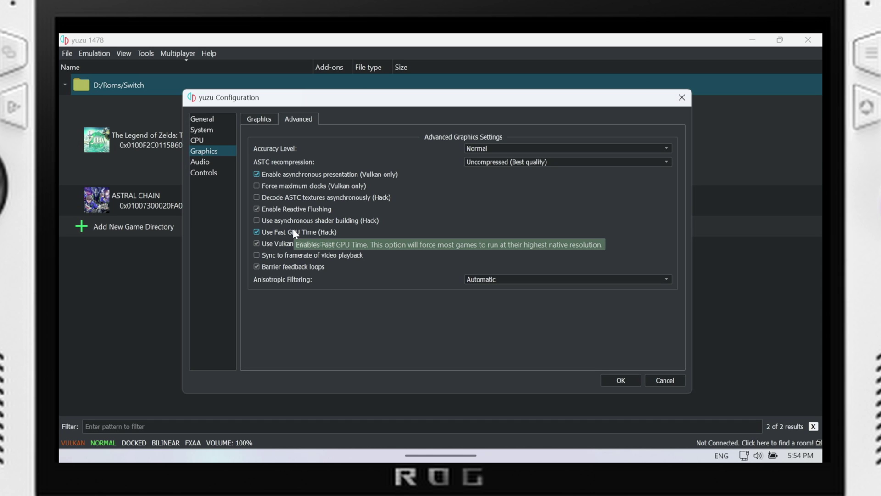
left_click(295, 233)
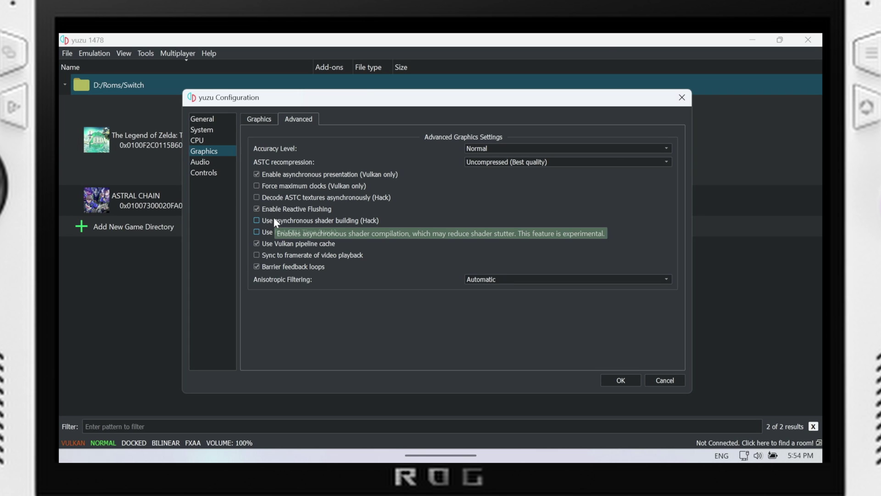
left_click(274, 221)
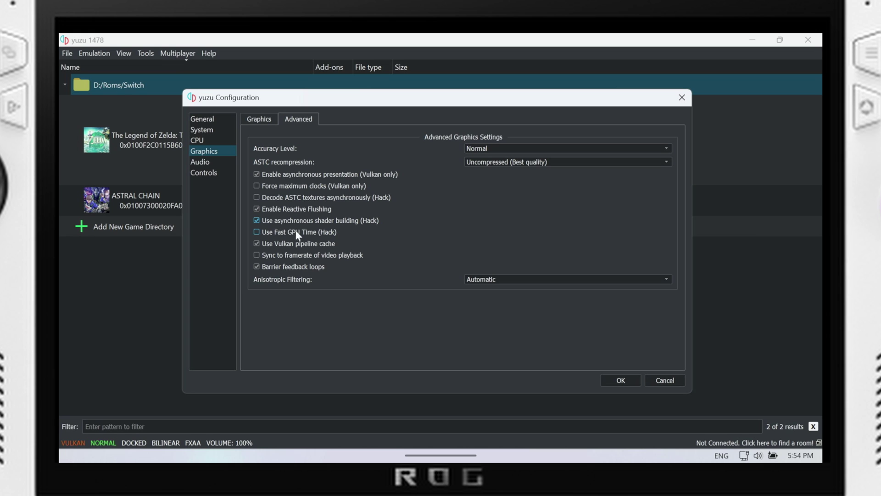
mouse_move(374, 188)
Set Player 1's controls to Pro Controller, try Keyboard Only as input device, and choose Xbox 360 Controller 1
left_click(213, 172)
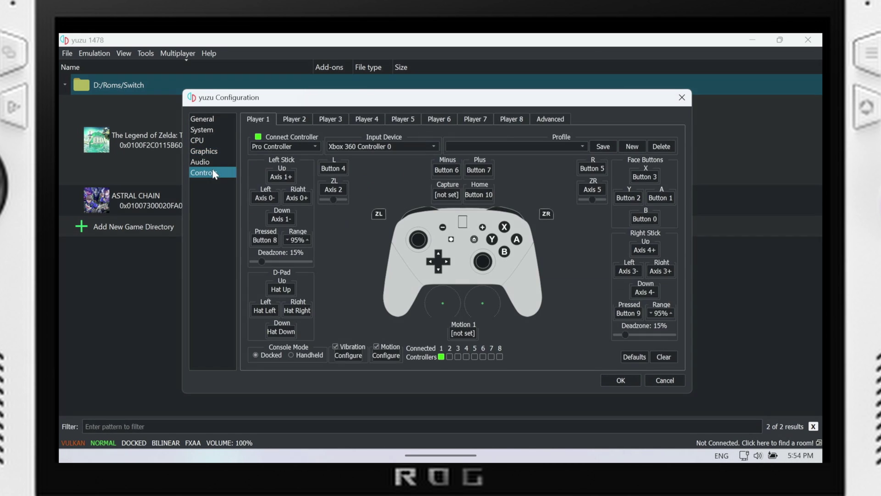
left_click(271, 146)
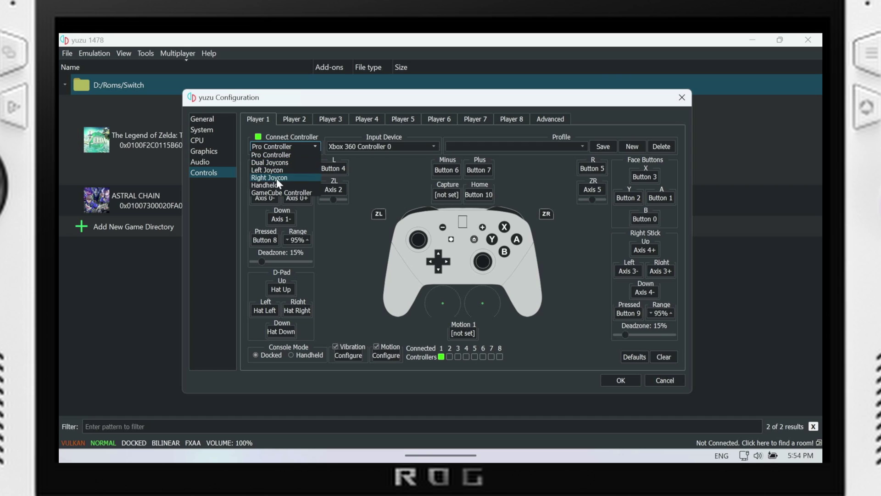
left_click(277, 155)
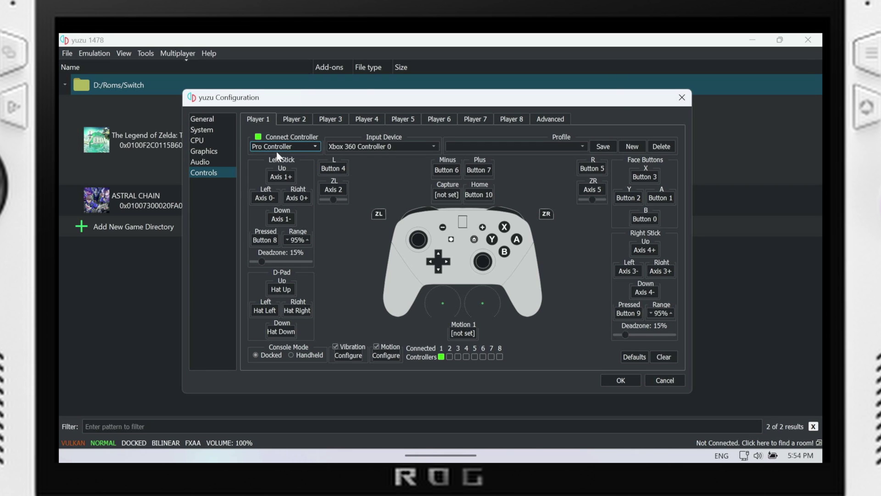
left_click(343, 148)
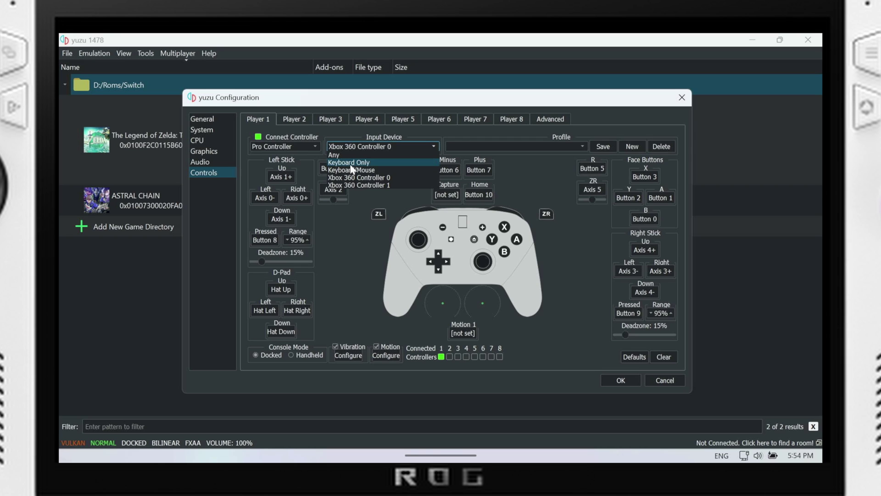
left_click(349, 163)
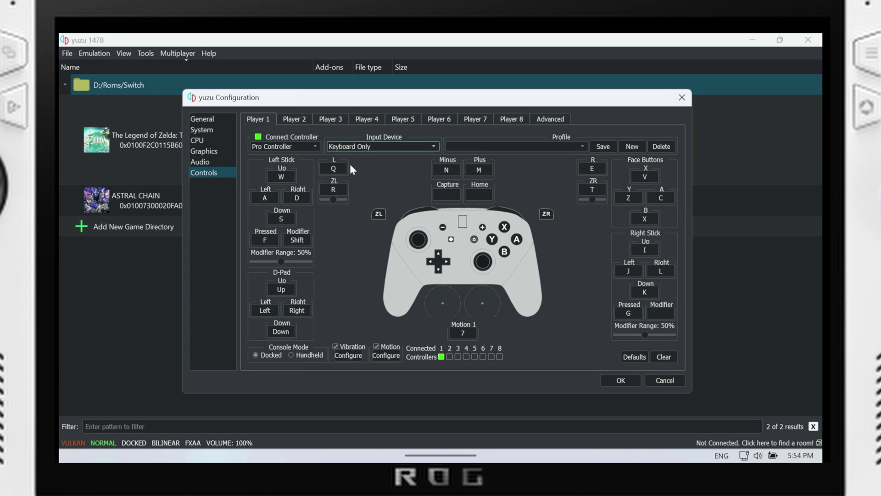
left_click(365, 146)
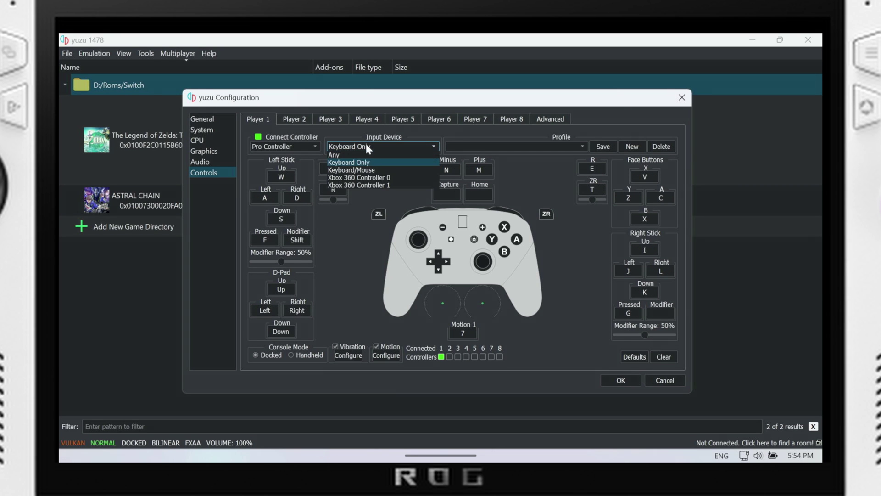
left_click(370, 184)
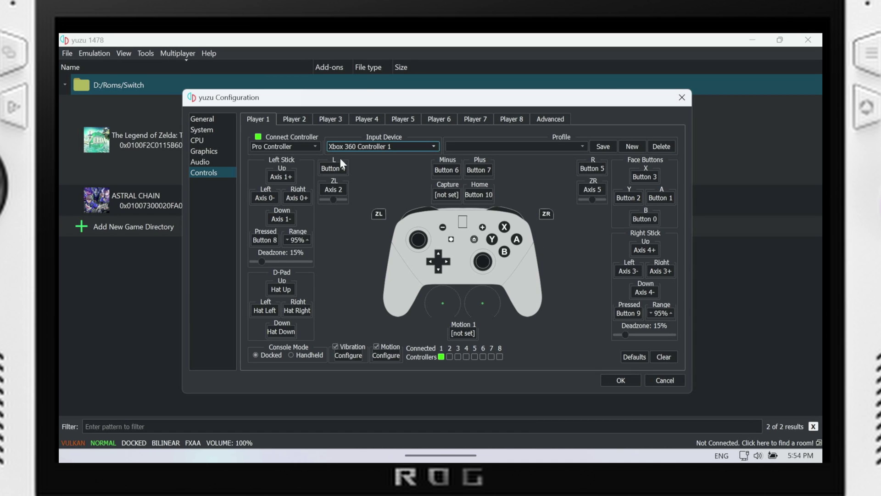
Check Player 2's input device options without choosing one, and save the yuzu configuration
key("ctrl+Tab")
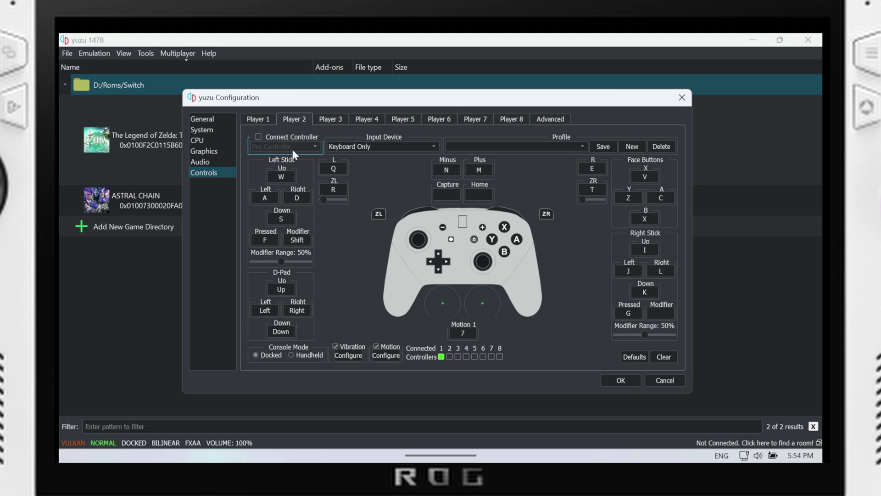
left_click(340, 150)
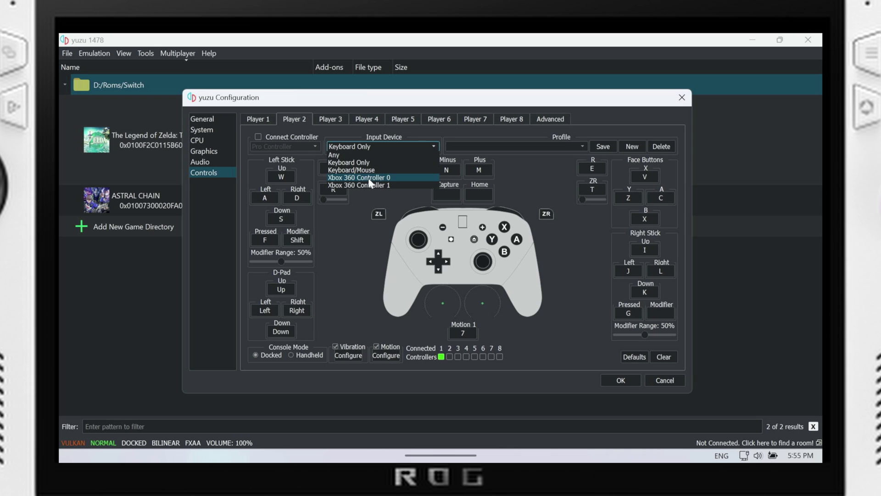
left_click(355, 227)
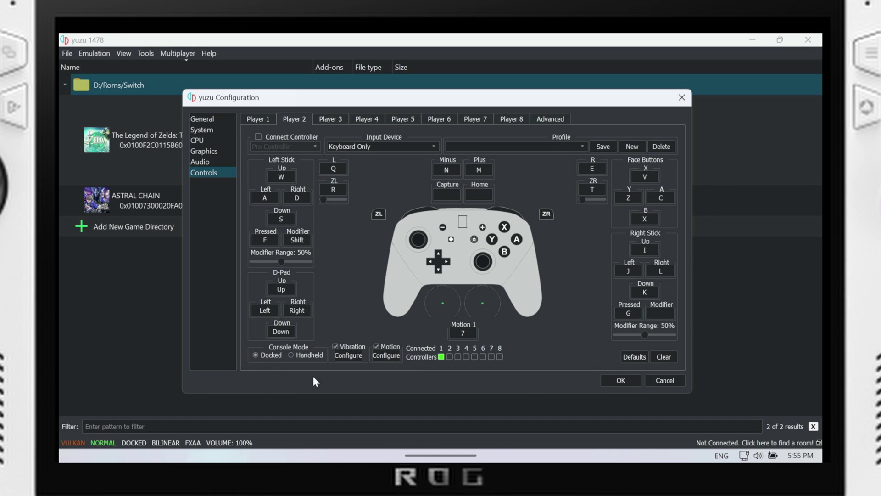
left_click(619, 383)
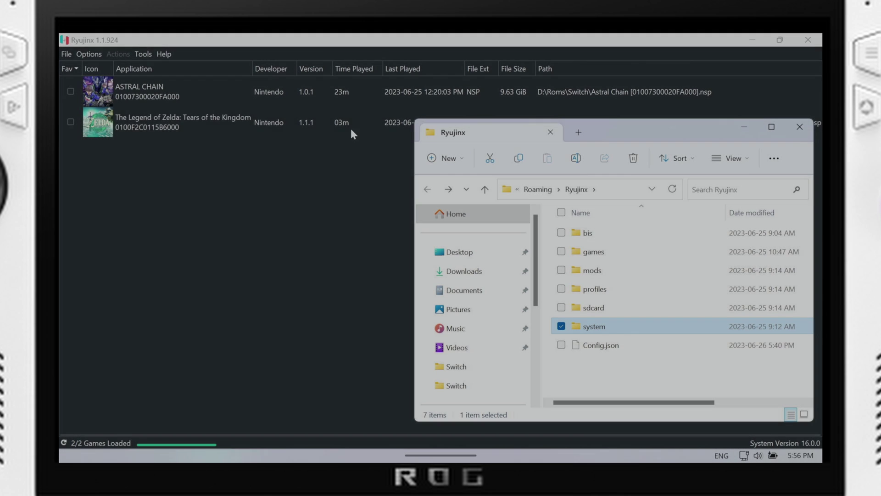
Open the Ryujinx data folder from the Ryujinx emulator and examine the key files in its system folder
left_click(218, 129)
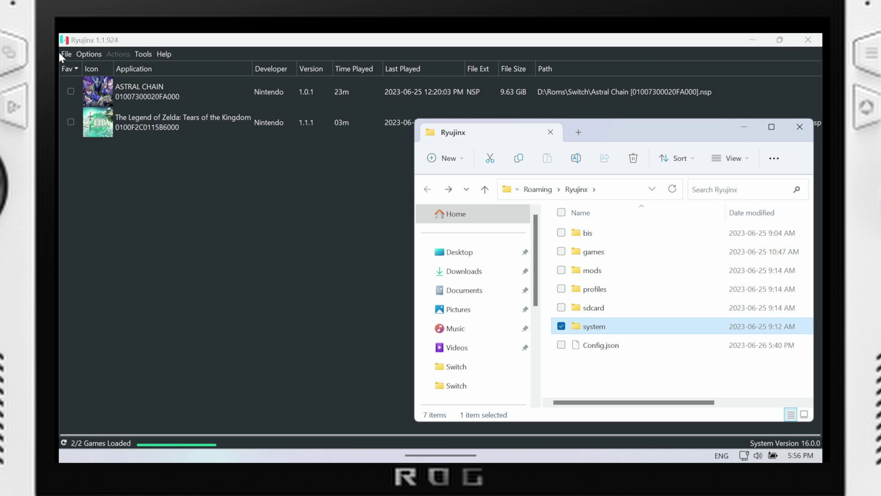
left_click(67, 54)
left_click(58, 56)
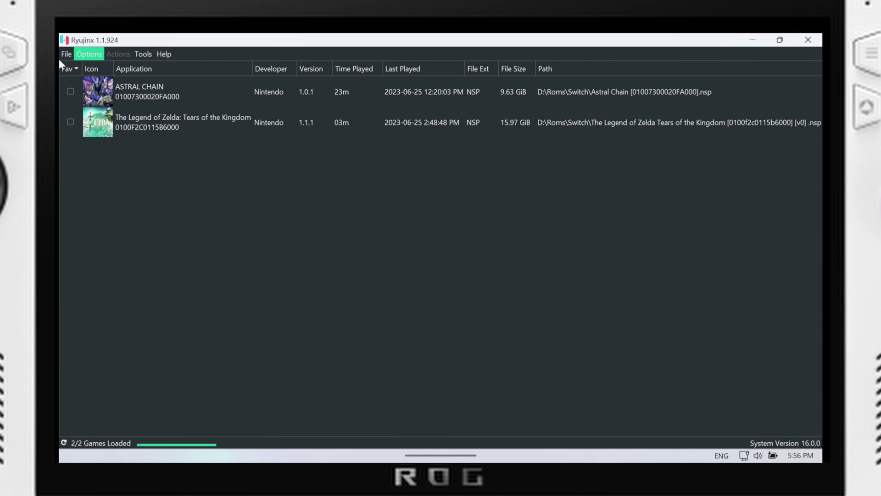
left_click(65, 54)
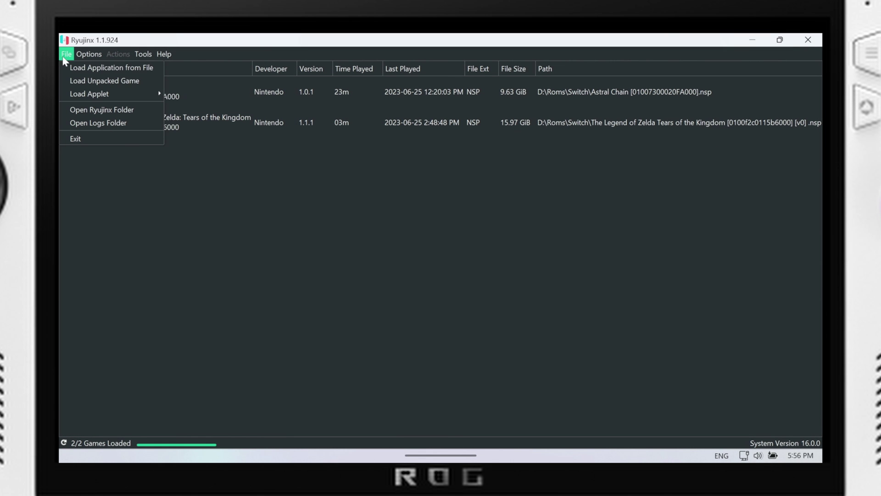
left_click(89, 110)
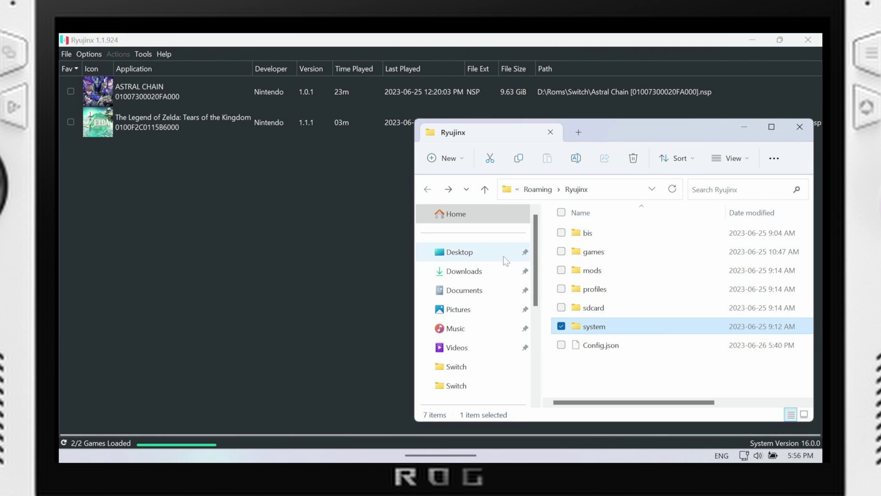
double_click(589, 326)
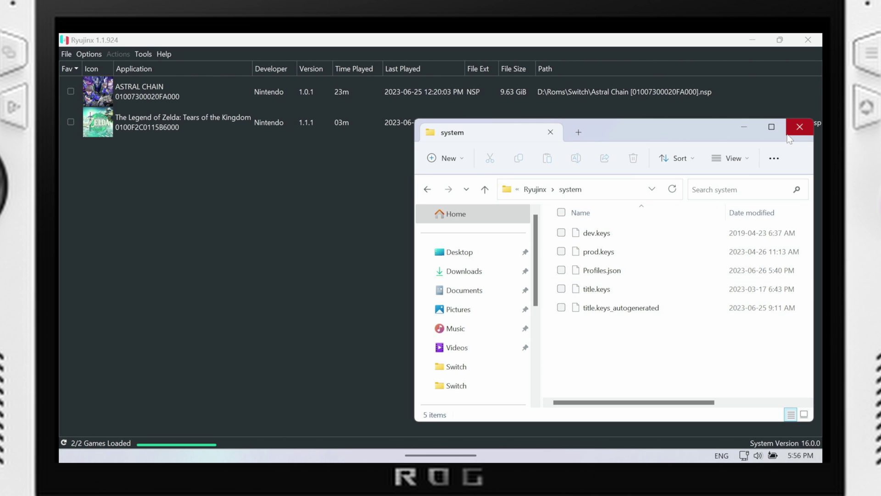
Close the system folder and install the Firmware 16.0.0 zip from the Desktop in Ryujinx, replacing the current system version
left_click(799, 127)
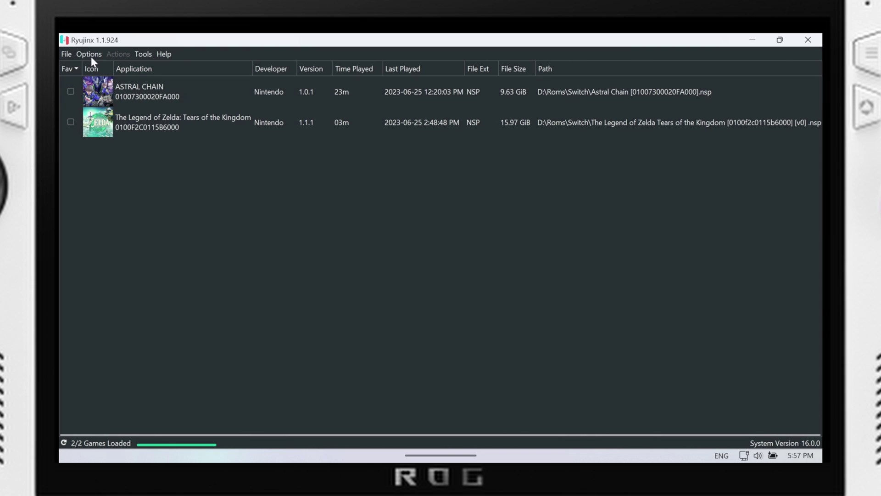
left_click(143, 54)
mouse_move(152, 87)
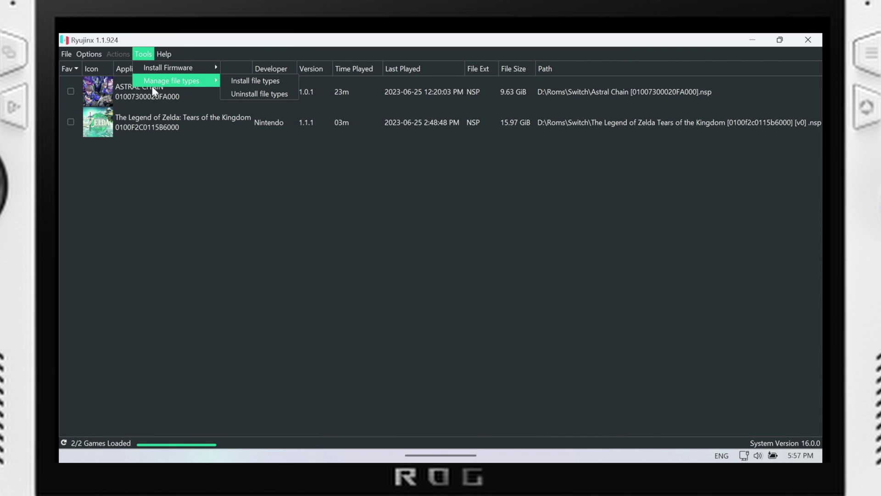
mouse_move(165, 69)
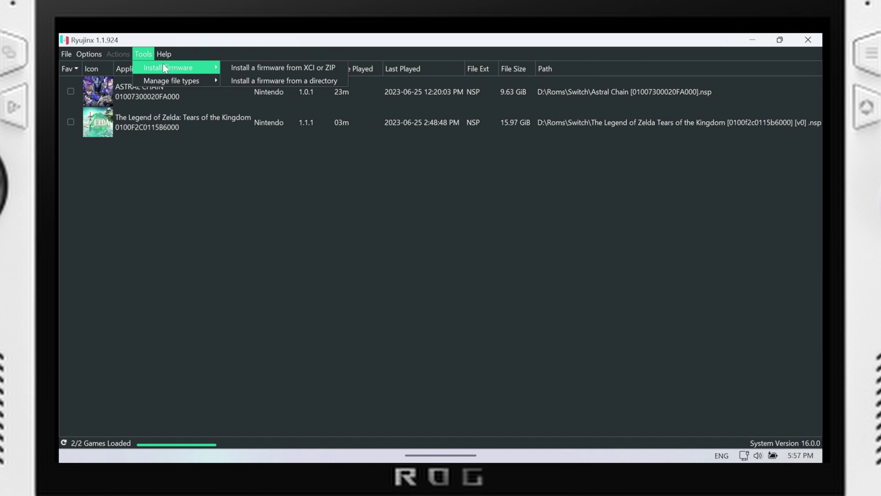
left_click(243, 65)
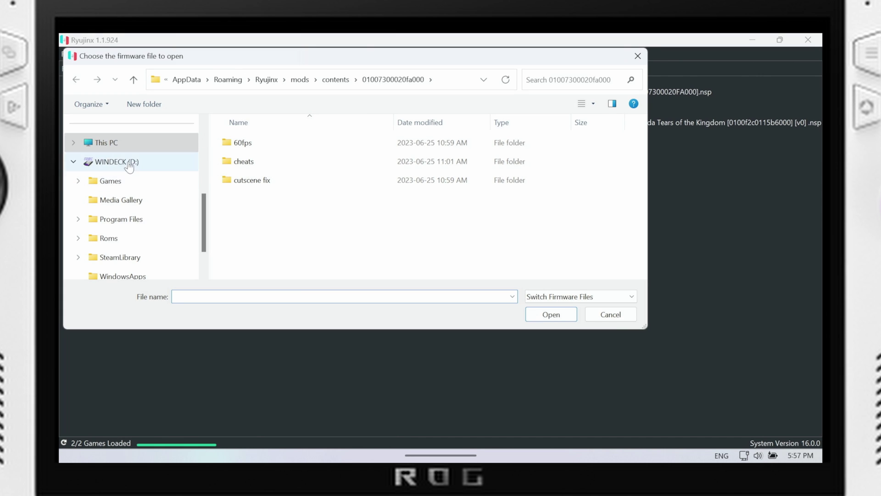
scroll(150, 175, "up", 3)
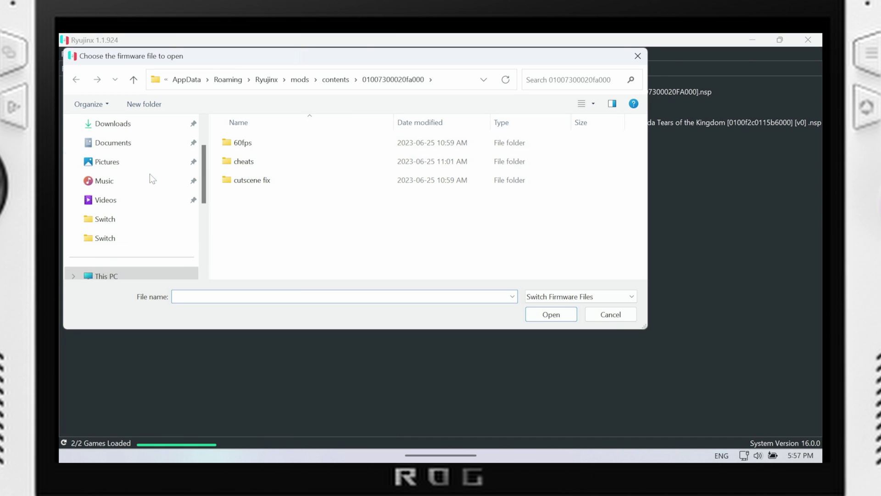
scroll(133, 142, "up", 3)
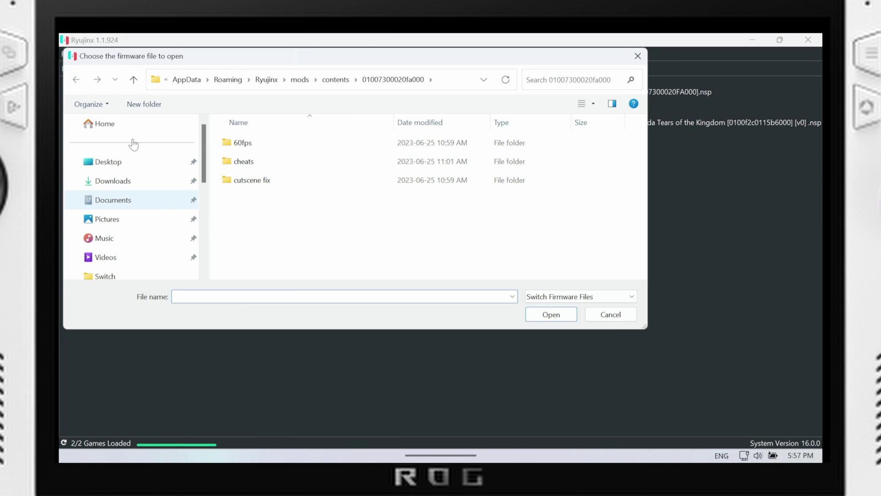
left_click(111, 163)
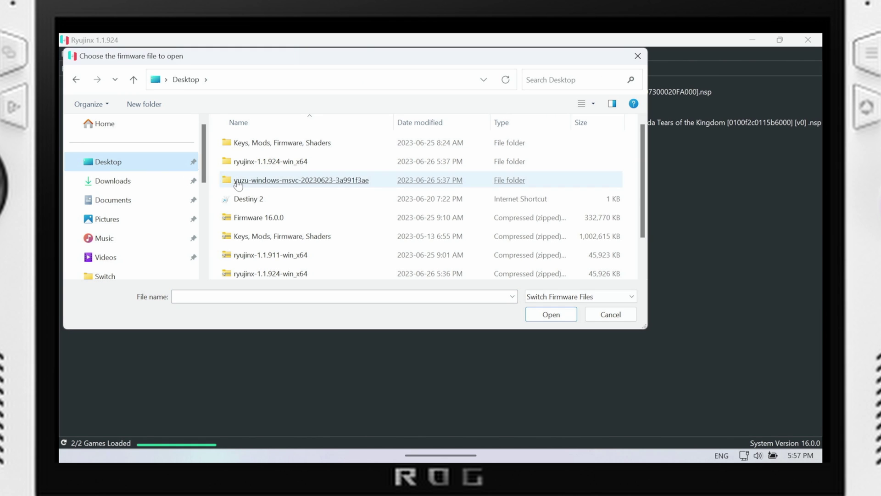
double_click(277, 217)
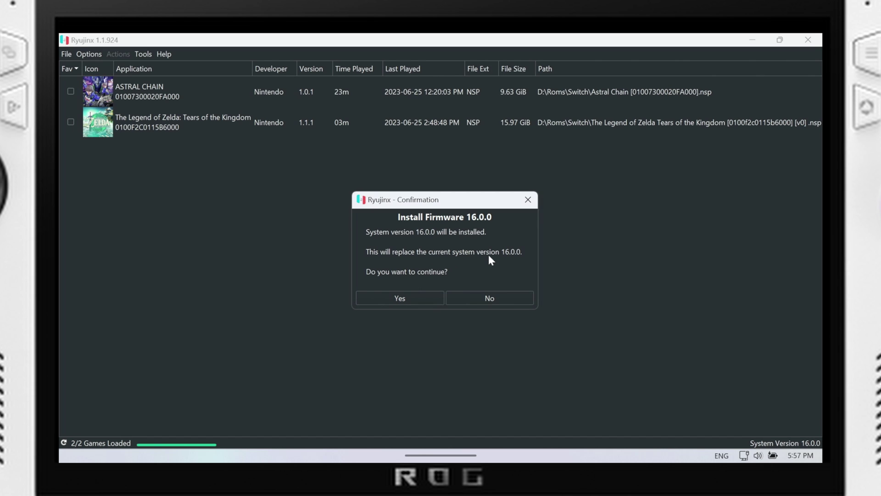
left_click(422, 299)
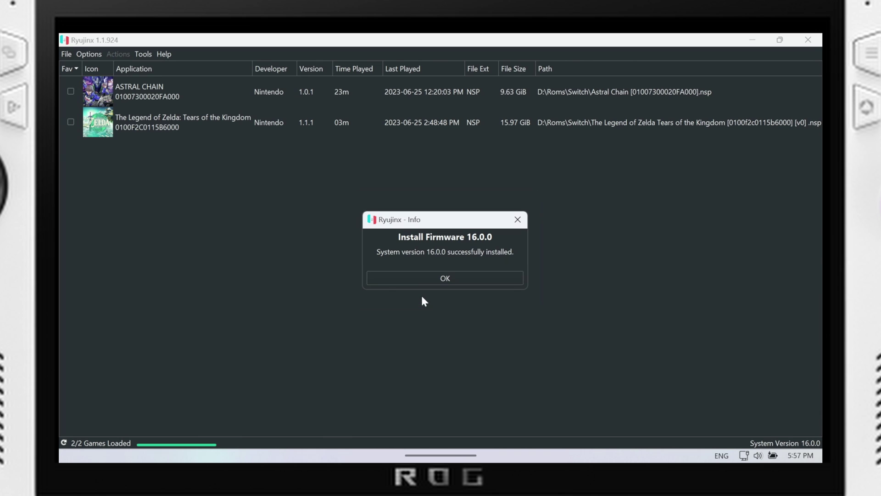
left_click(428, 277)
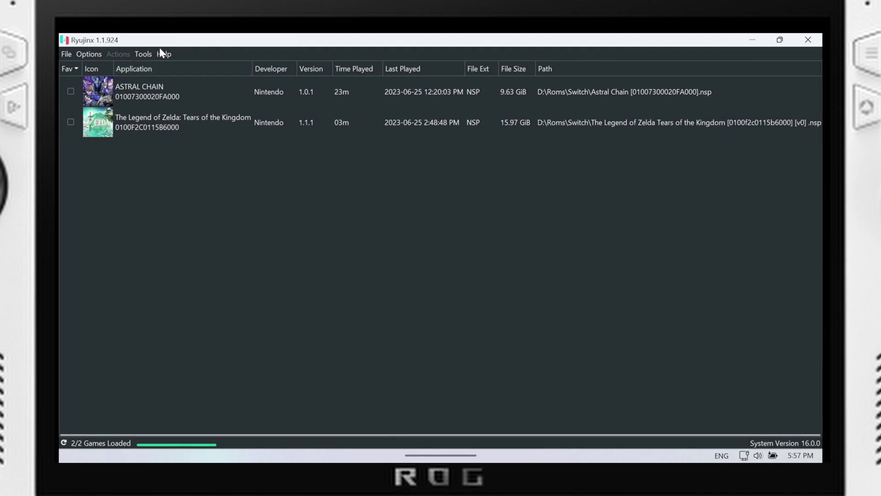
Switch to yuzu and open the save data location of The Legend of Zelda: Tears of the Kingdom to view its contents
right_click(156, 89)
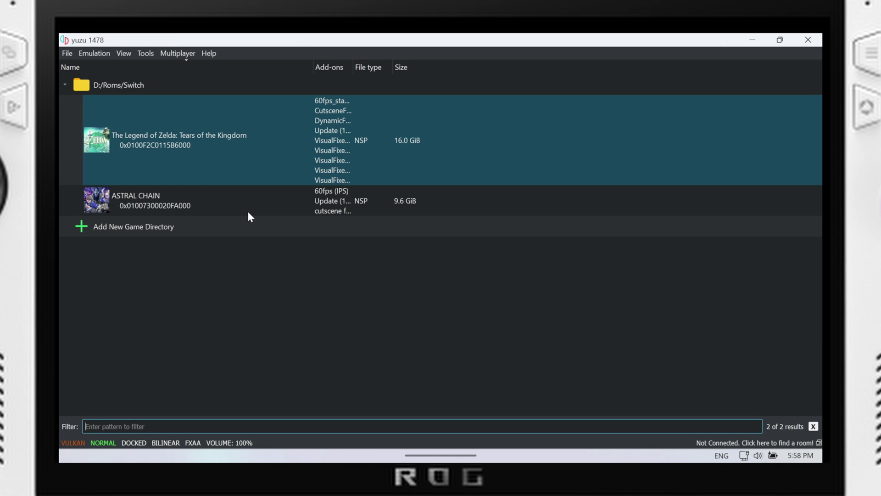
left_click(247, 195)
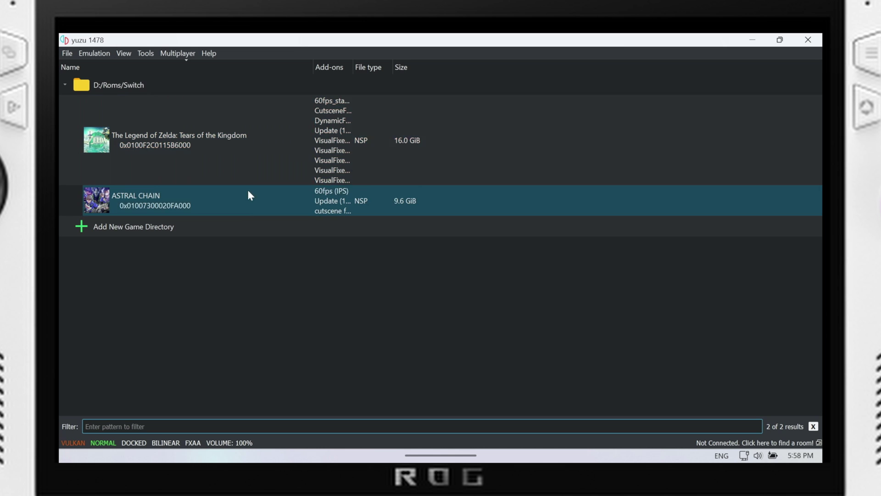
left_click(250, 162)
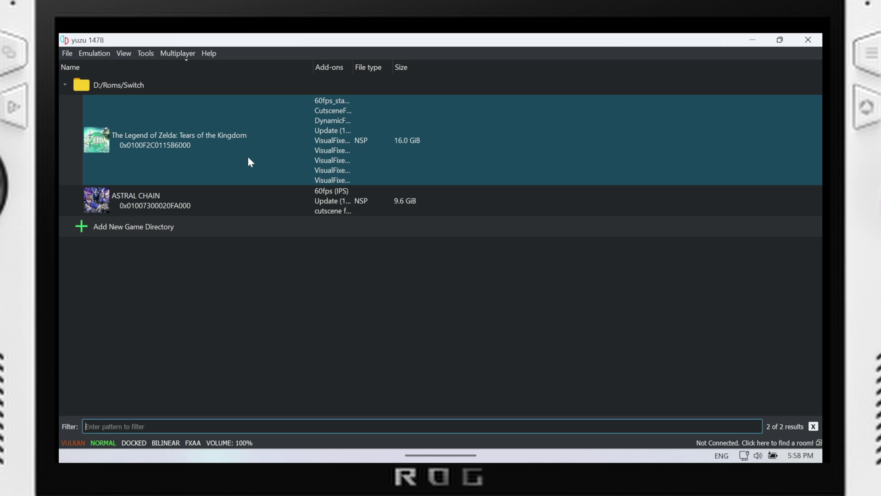
right_click(217, 143)
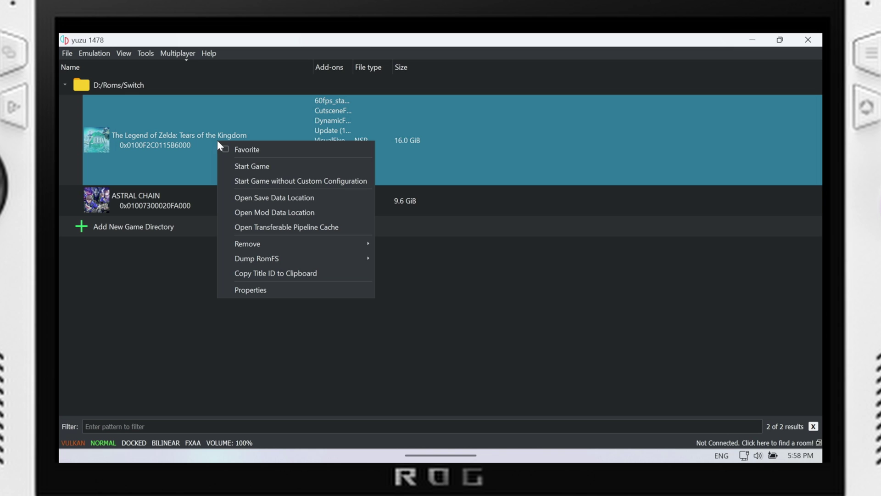
left_click(276, 197)
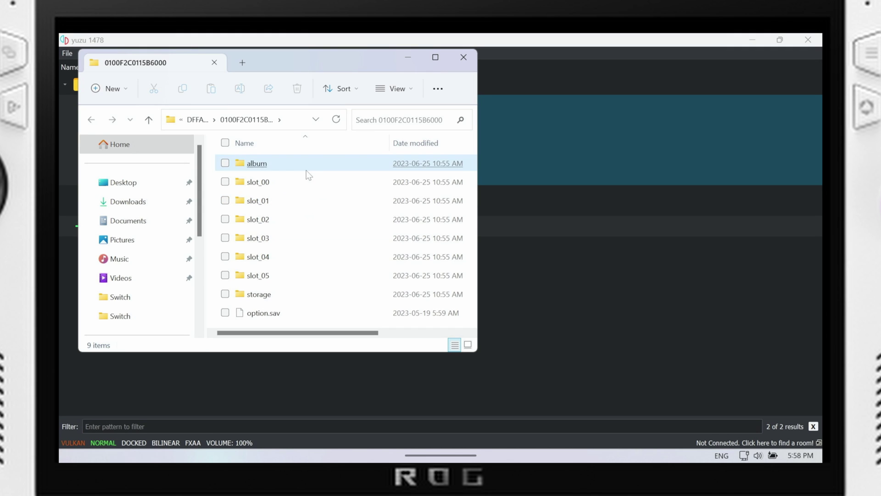
left_click(472, 61)
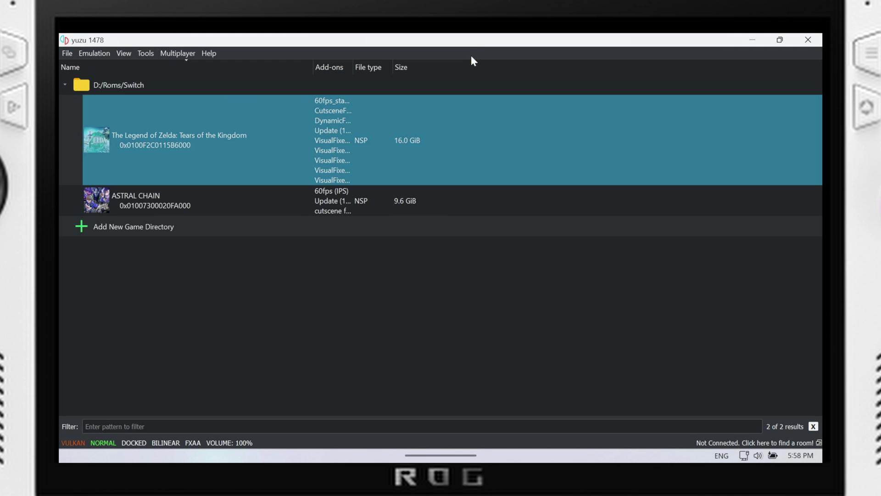
Open the mod data location of Tears of the Kingdom and look through its mod folders and files
right_click(434, 116)
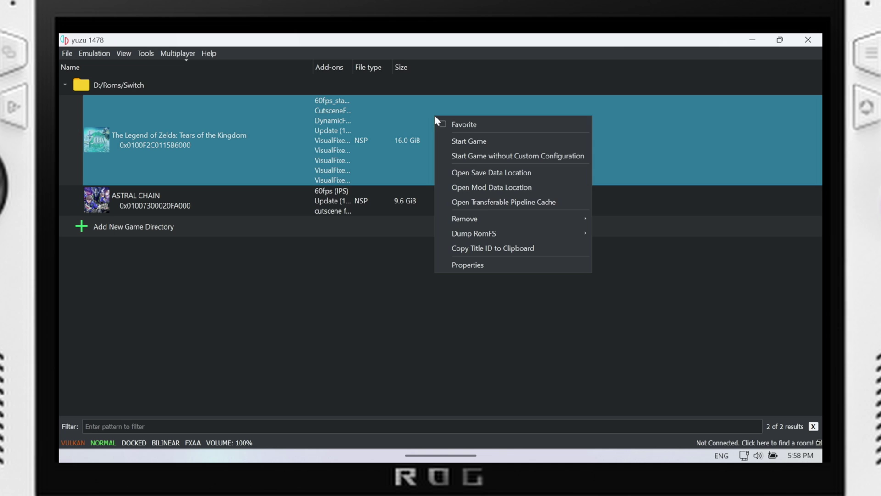
left_click(443, 187)
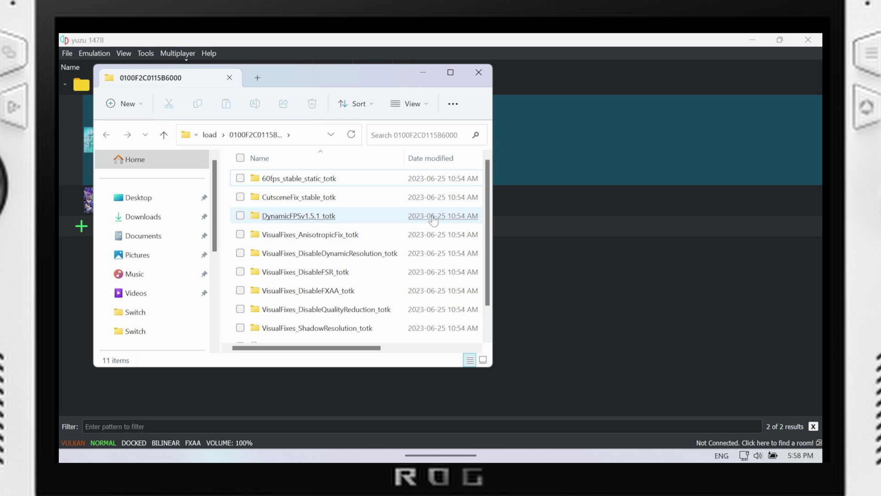
scroll(432, 211, "down", 1)
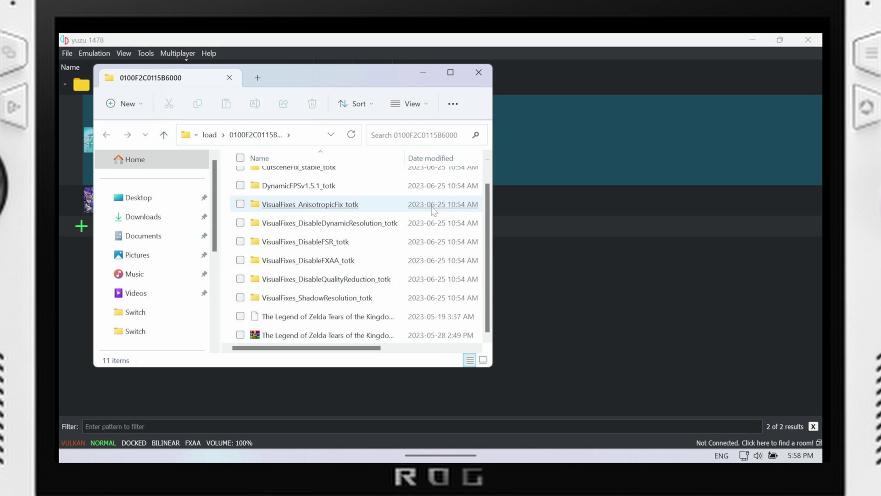
scroll(432, 211, "up", 1)
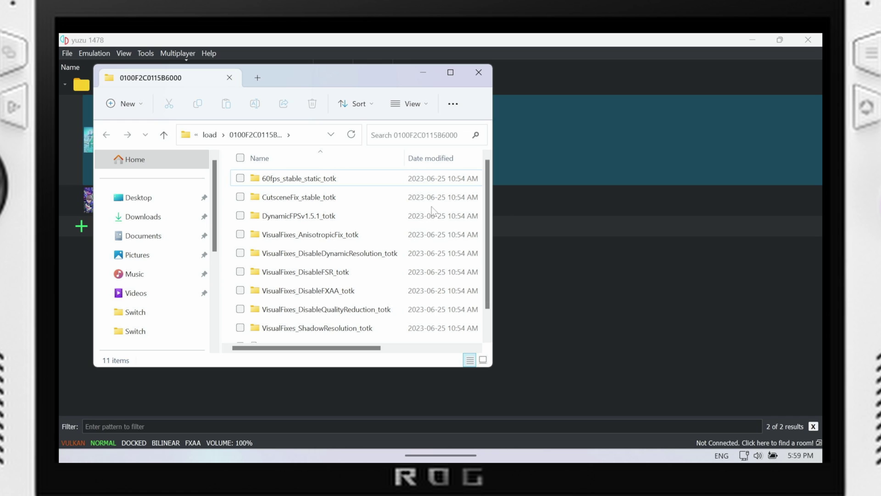
left_click(477, 73)
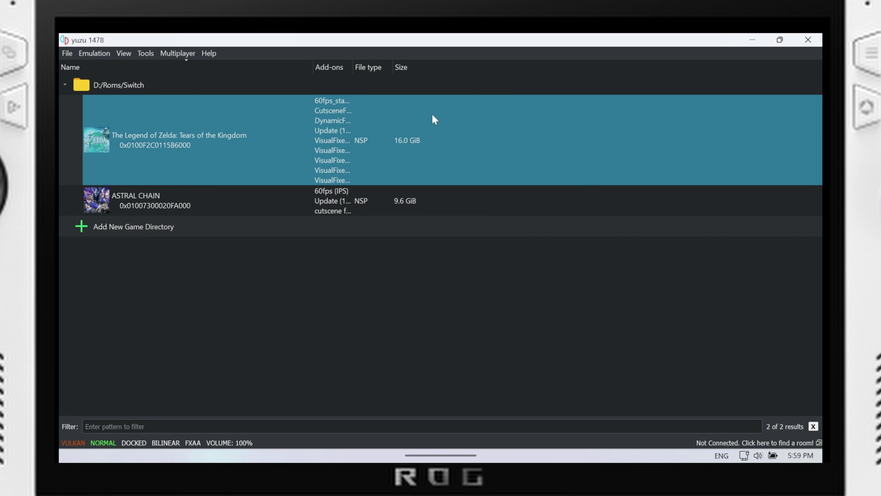
Review the add-ons, advanced graphics and CPU settings in the Tears of the Kingdom properties, and leave without saving
right_click(434, 119)
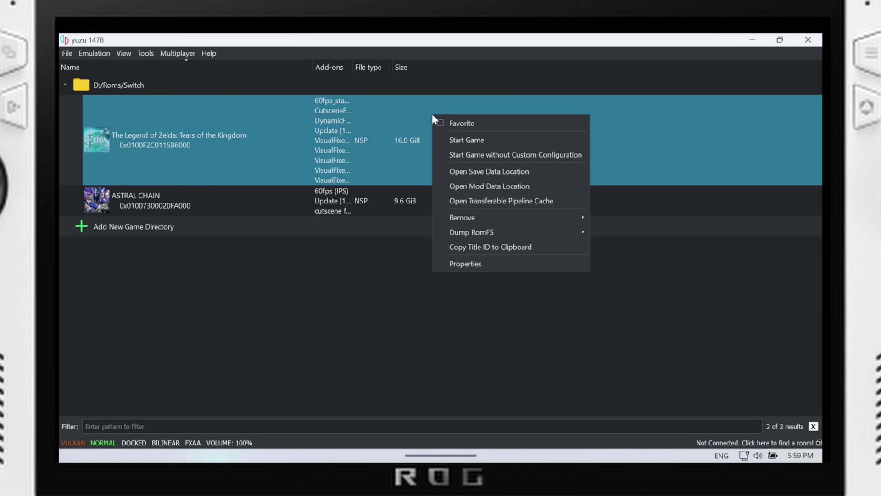
left_click(456, 265)
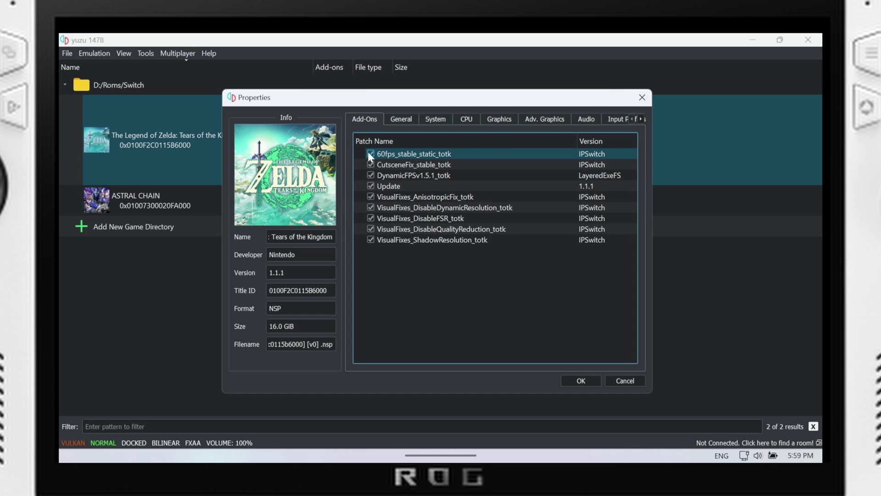
left_click(502, 120)
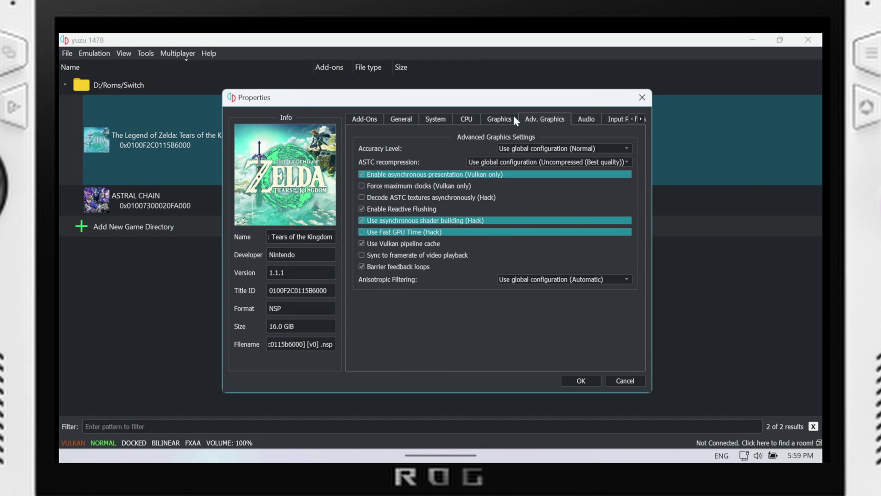
left_click(476, 119)
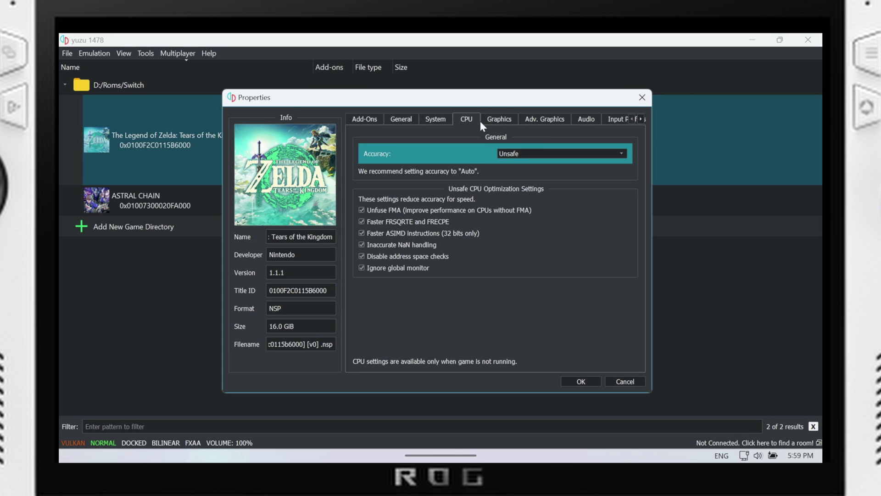
left_click(628, 382)
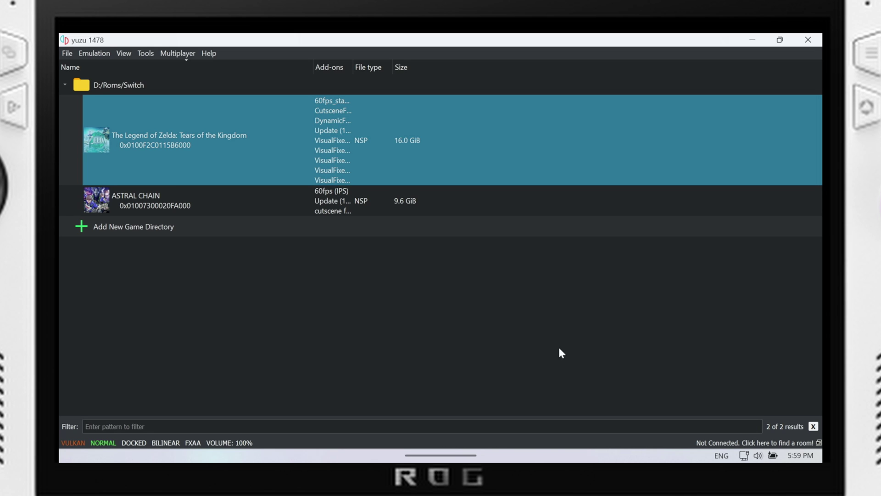
Choose Astral Chain (NSP)(Update 1.0.1).nsp for installation to NAND, and cancel at the confirmation
right_click(468, 156)
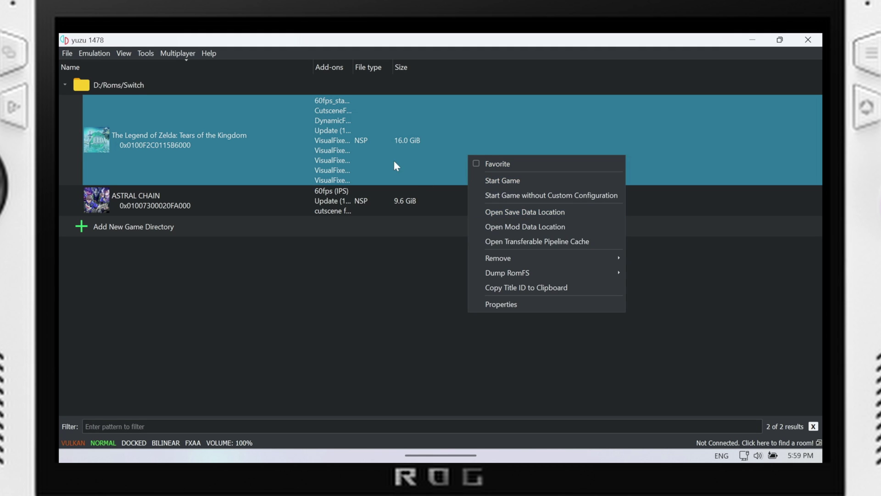
left_click(68, 53)
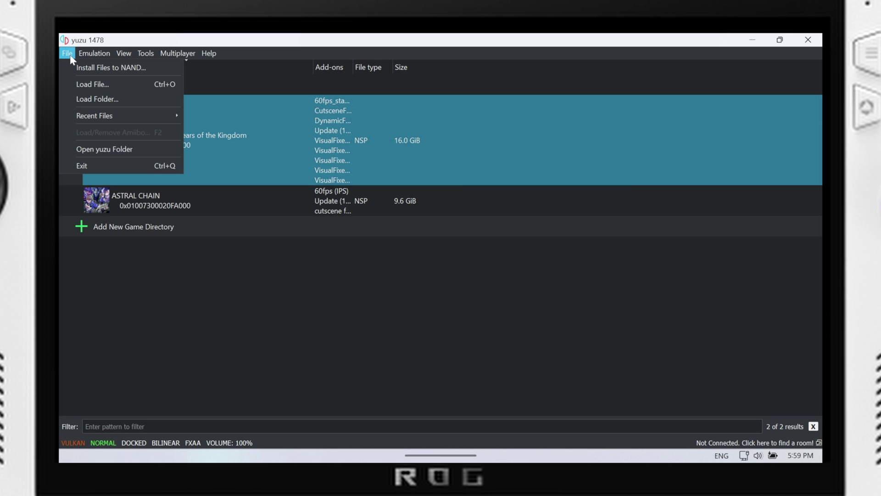
left_click(98, 67)
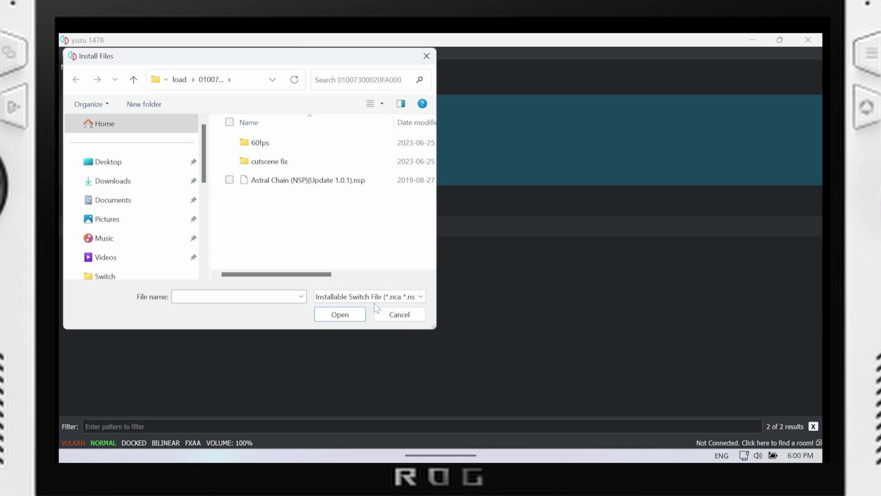
double_click(316, 181)
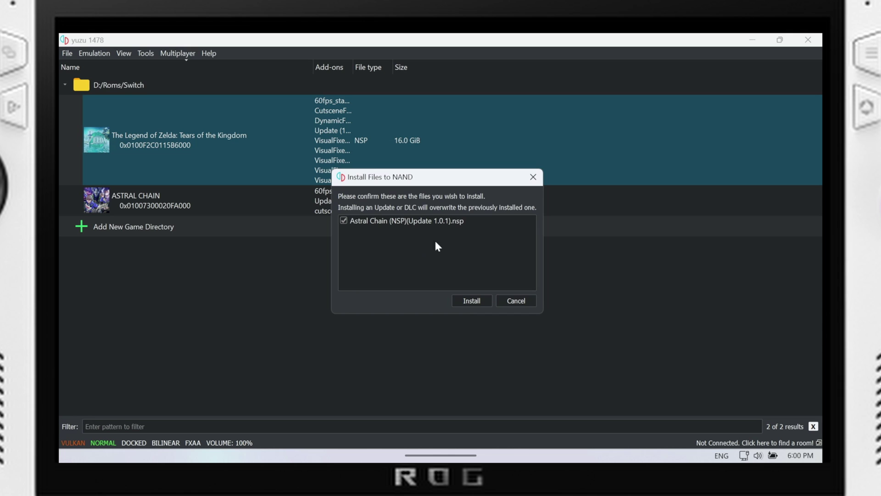
left_click(509, 299)
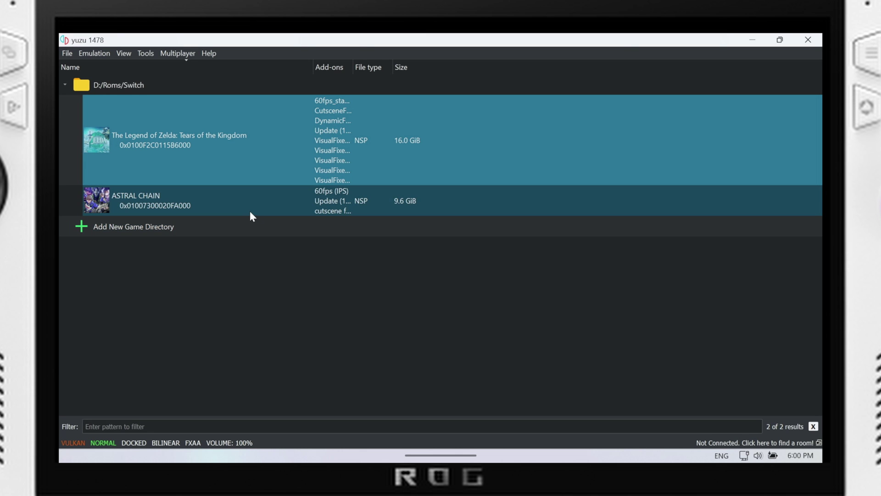
Open the Astral Chain properties to view the game's add-ons
left_click(248, 210)
right_click(249, 210)
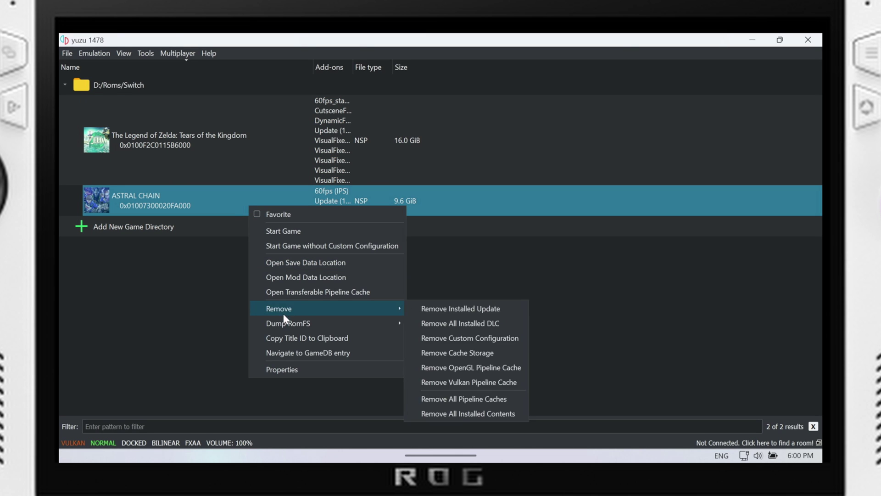
left_click(289, 370)
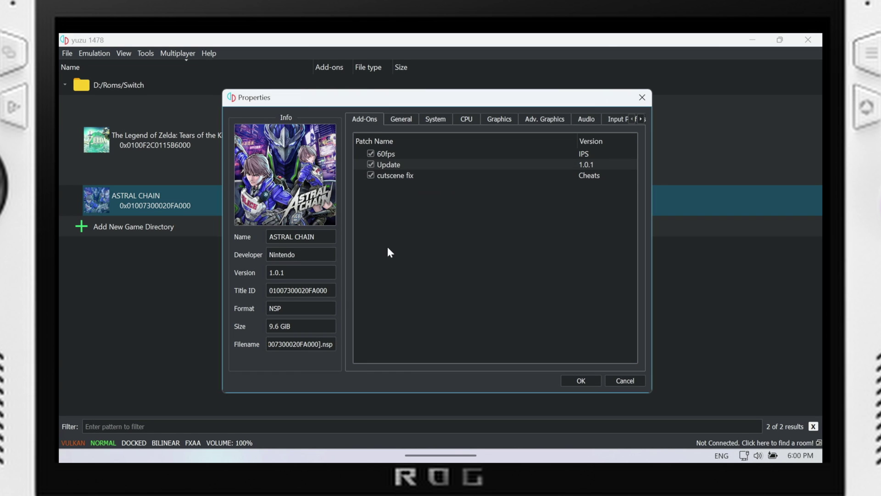
Disable the Update 1.0.1 add-on of Astral Chain and enable it again
left_click(371, 164)
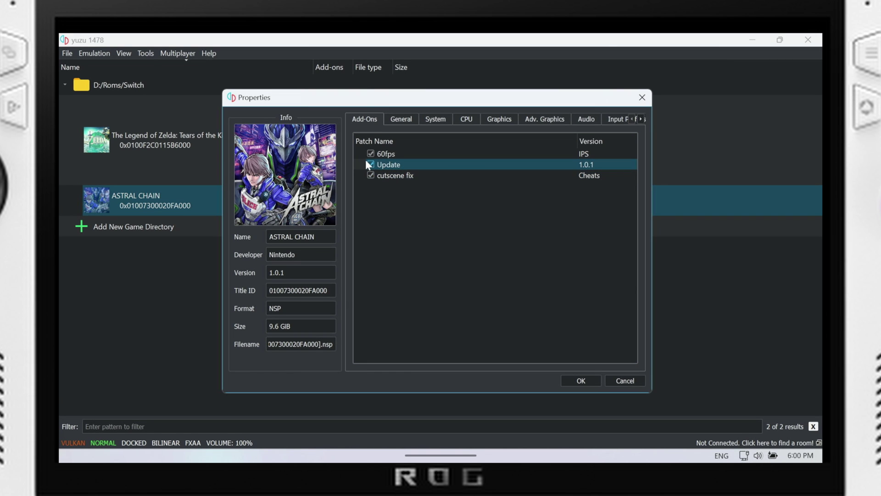
left_click(372, 163)
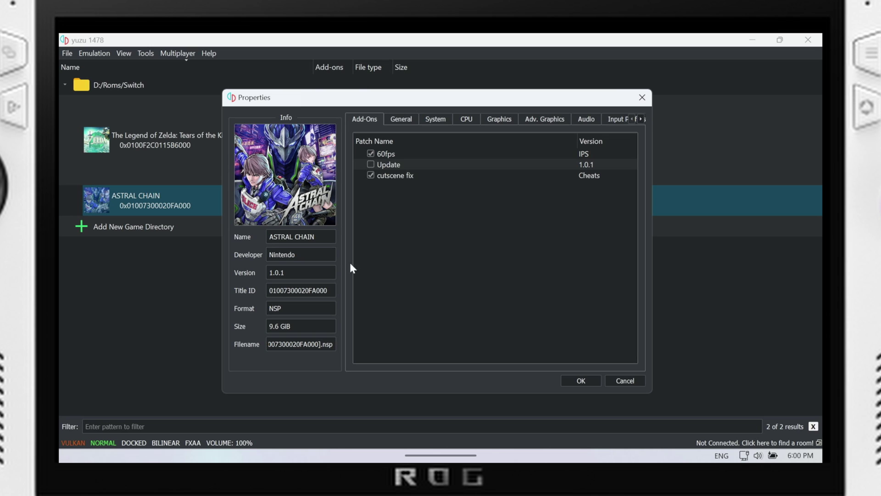
left_click(365, 165)
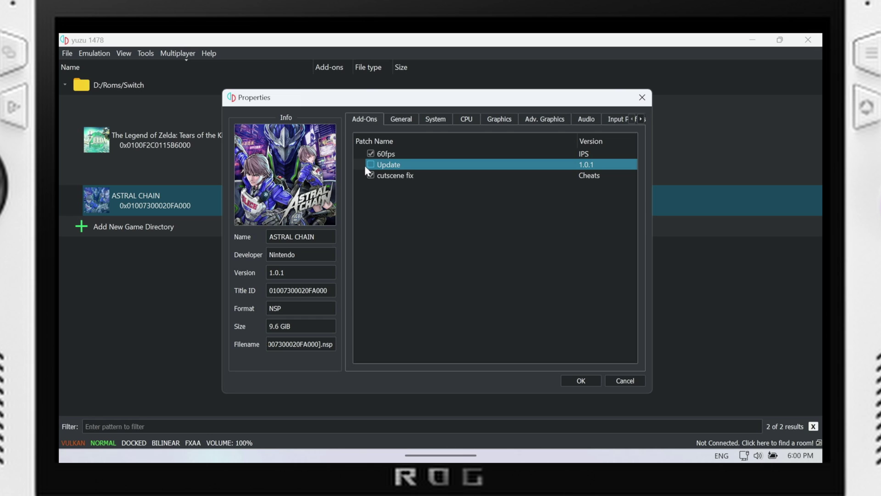
left_click(368, 165)
Review the input profile, audio, CPU, graphics and advanced graphics settings in the Astral Chain properties
left_click(613, 122)
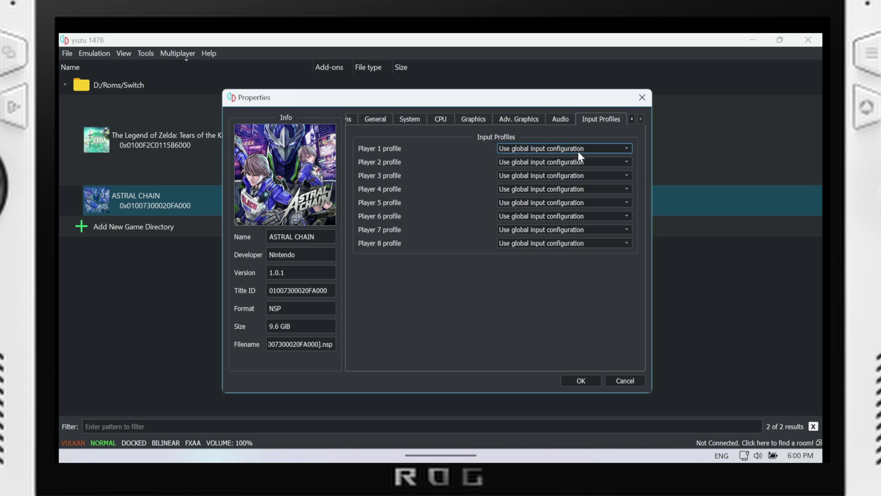
left_click(564, 118)
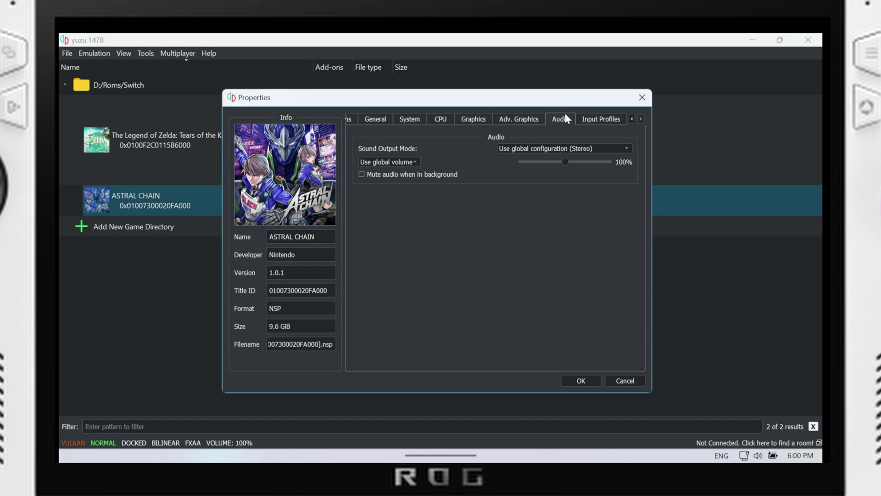
left_click(526, 118)
left_click(442, 118)
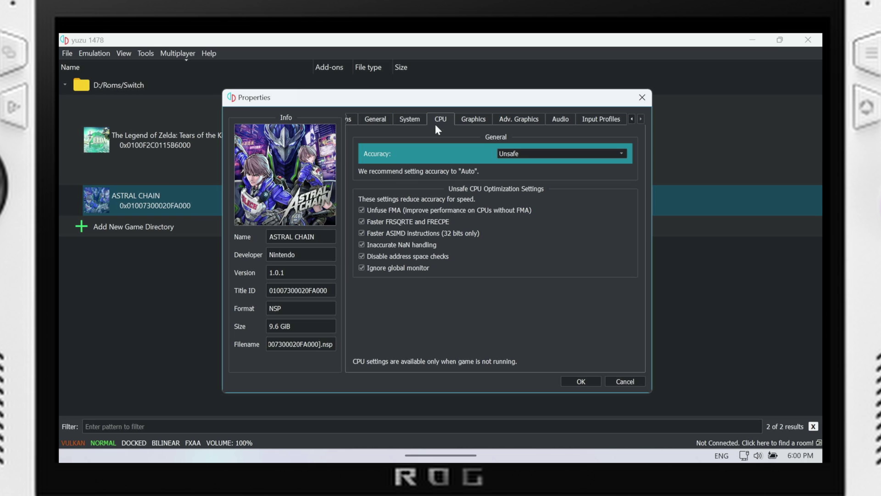
left_click(465, 120)
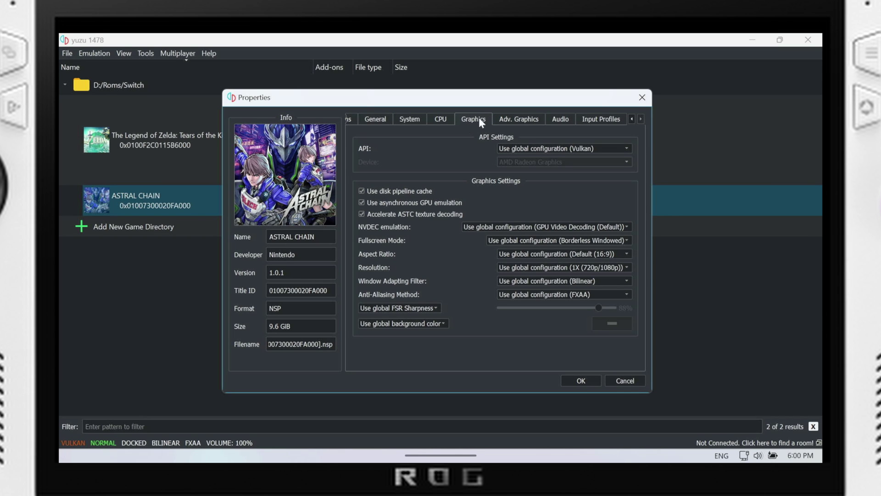
left_click(498, 120)
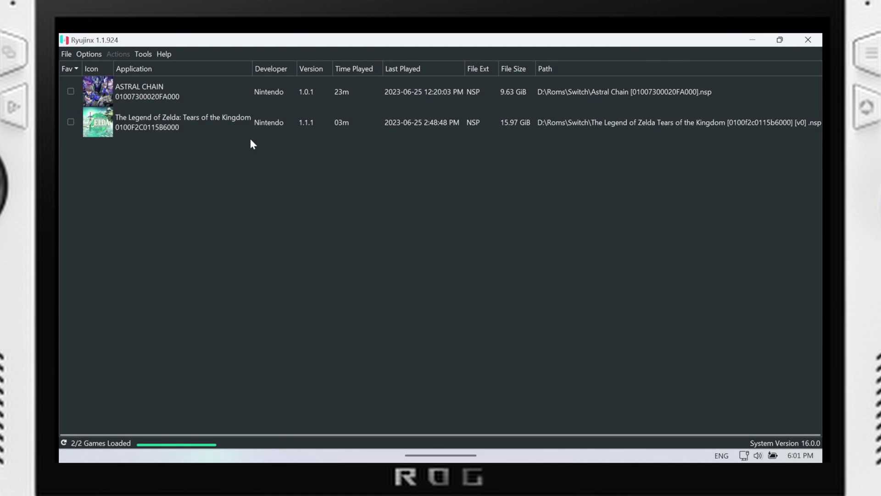
Switch to Ryujinx and open the mods directory of Astral Chain to view its contents
left_click(194, 87)
left_click(189, 121)
left_click(191, 102)
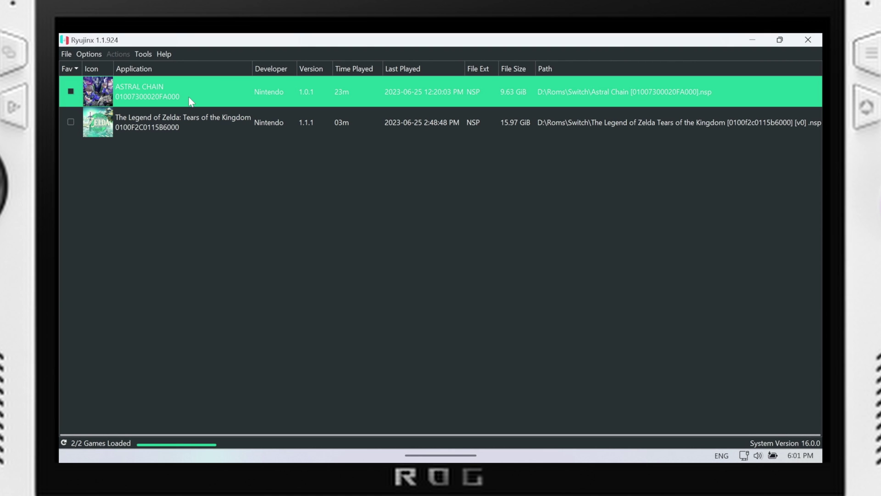
right_click(189, 97)
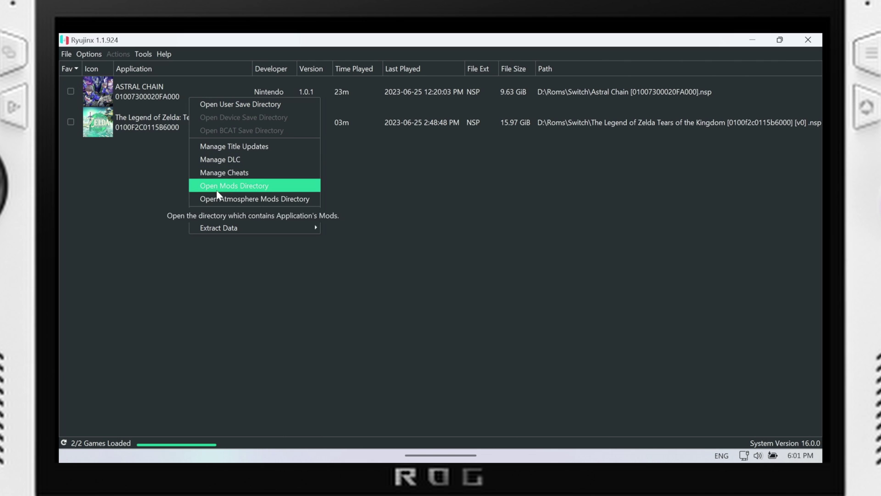
left_click(236, 183)
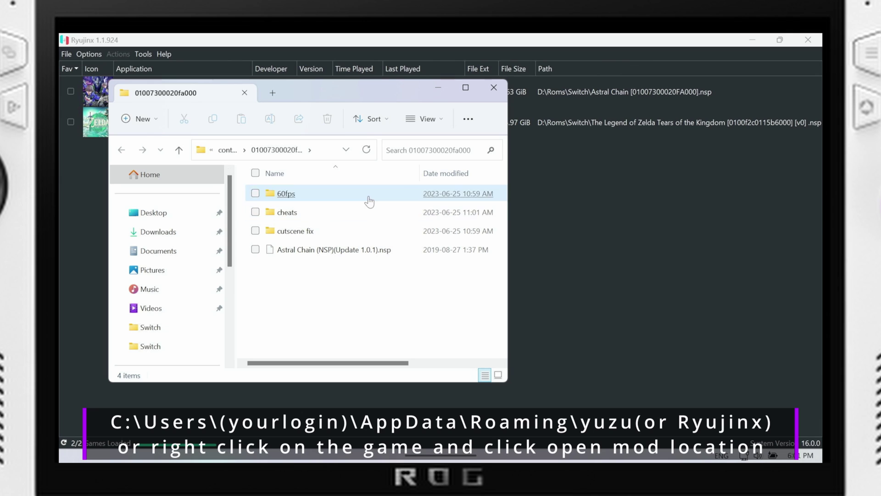
Check the hidden files and folders setting in File Explorer's folder options, accept the options, and close the mods folder
left_click(469, 122)
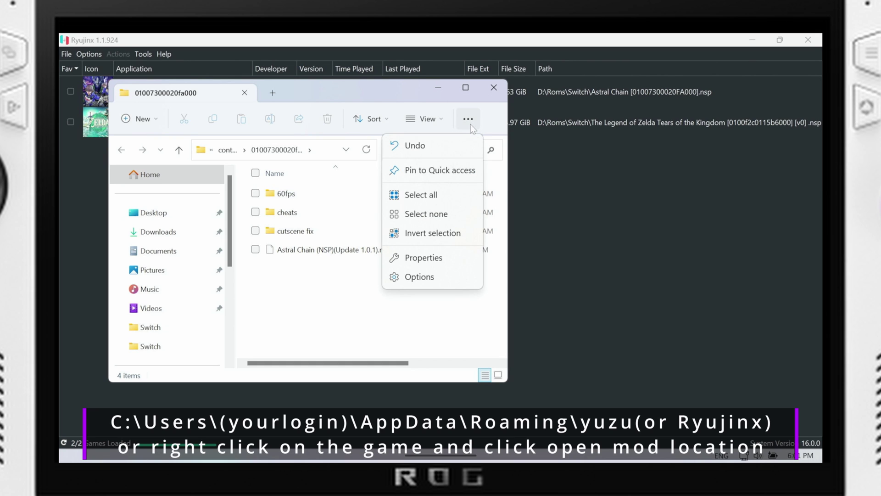
left_click(432, 277)
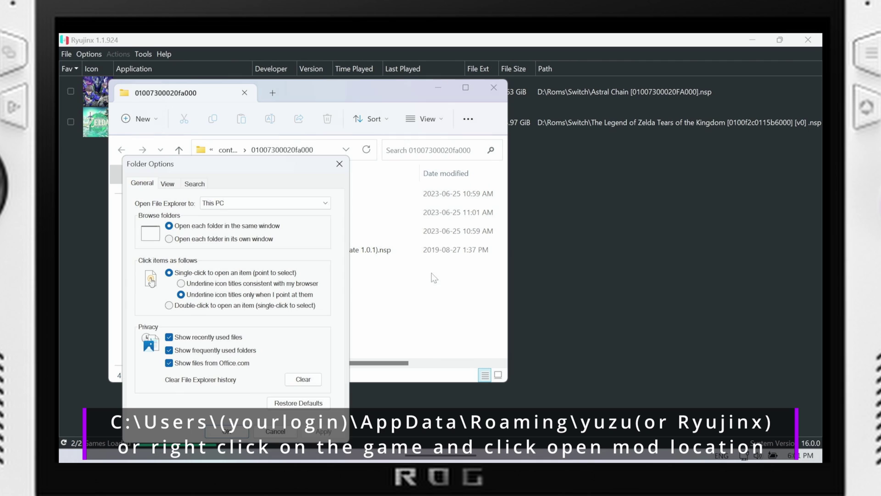
left_click(163, 183)
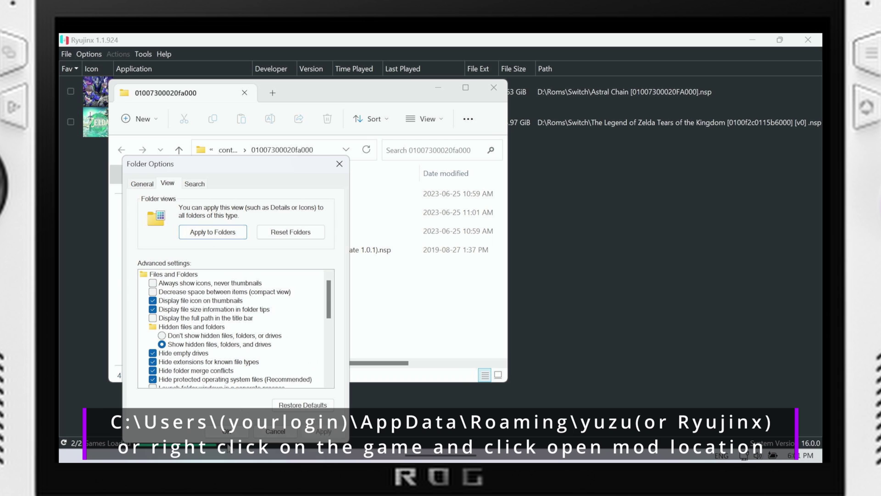
left_click(226, 431)
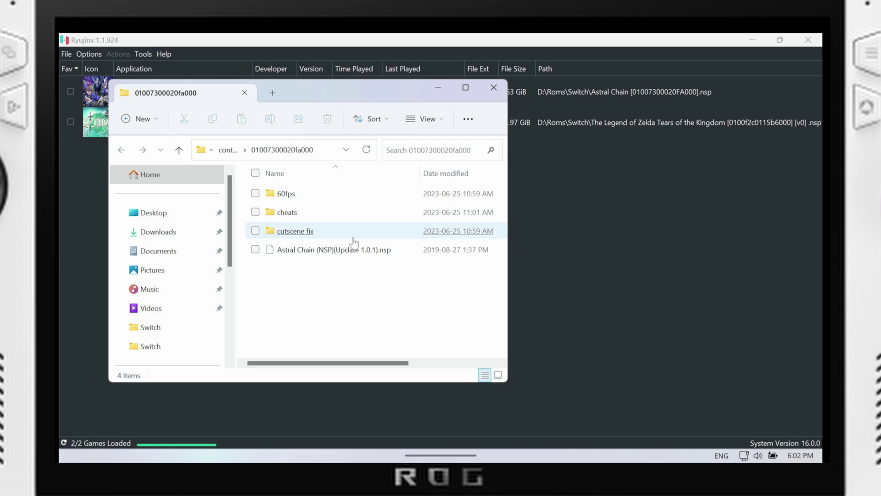
left_click(494, 88)
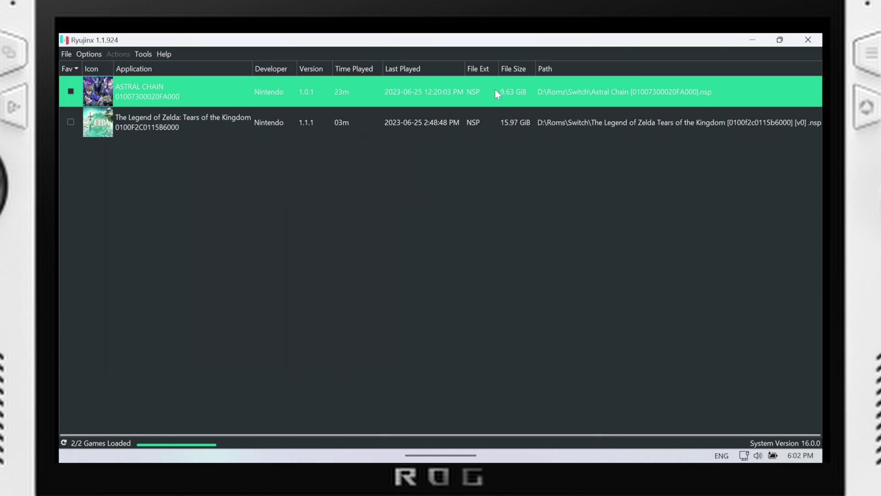
View the DLC manager for Astral Chain and leave it without saving
right_click(246, 80)
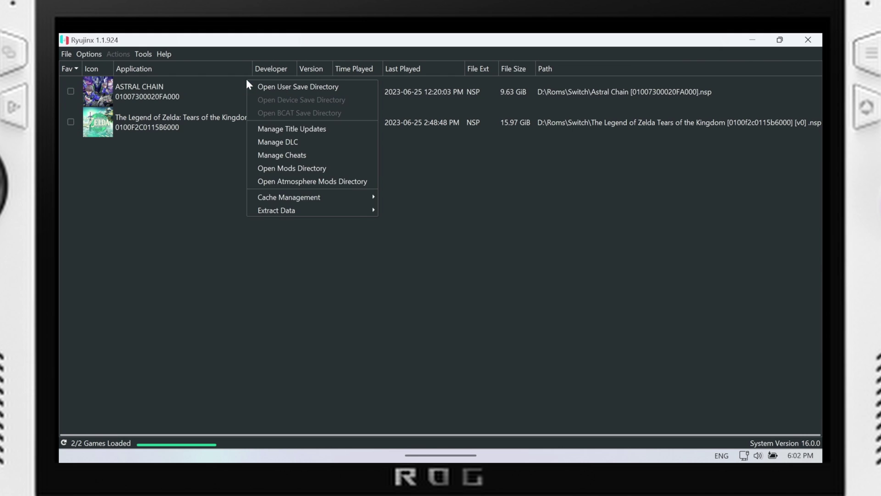
left_click(281, 142)
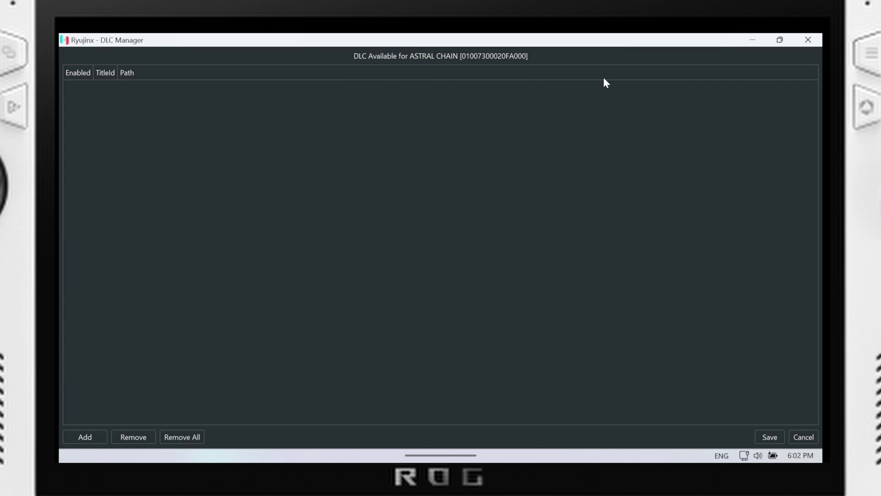
left_click(804, 436)
Review the title updates of Astral Chain, cancelling the selection of an additional update file, and save the update list
left_click(250, 105)
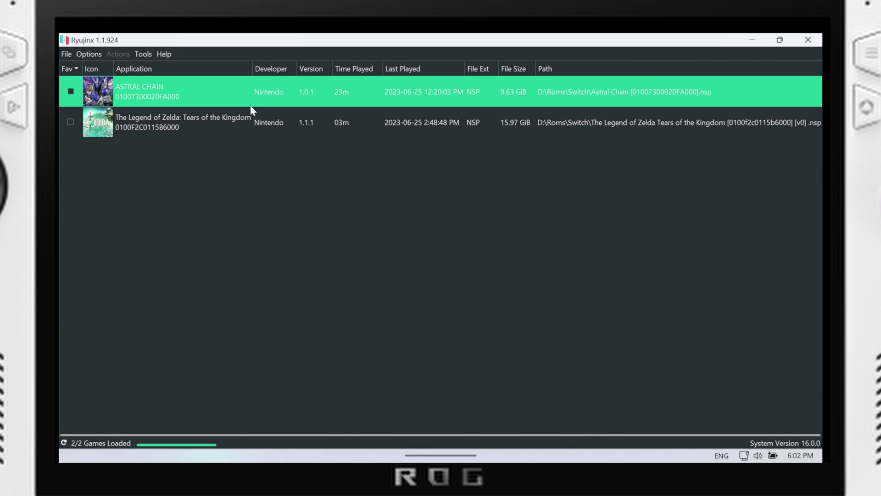
right_click(241, 91)
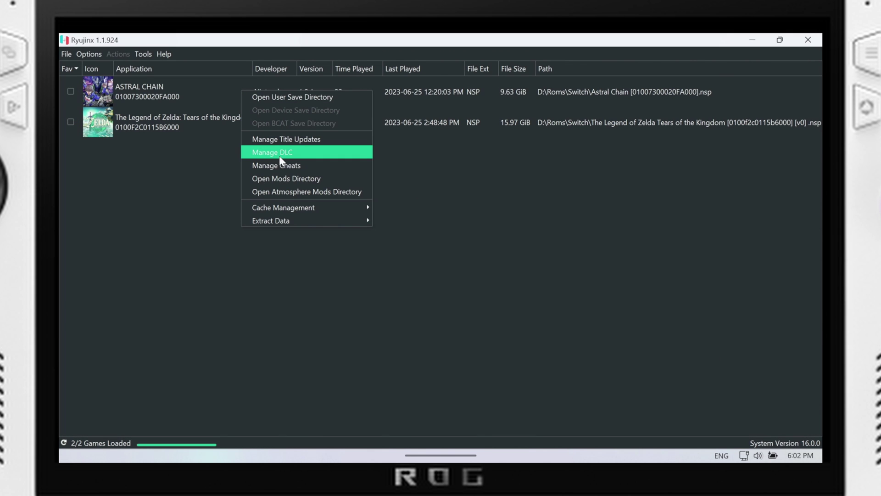
left_click(303, 138)
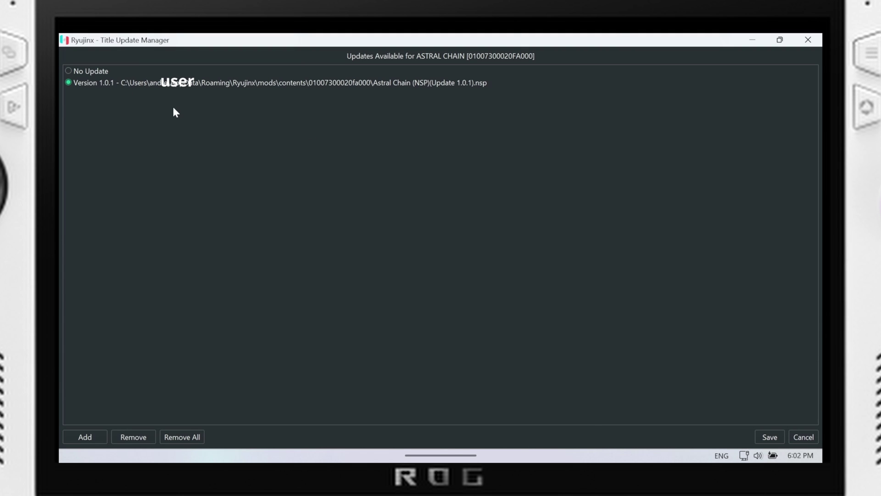
left_click(96, 437)
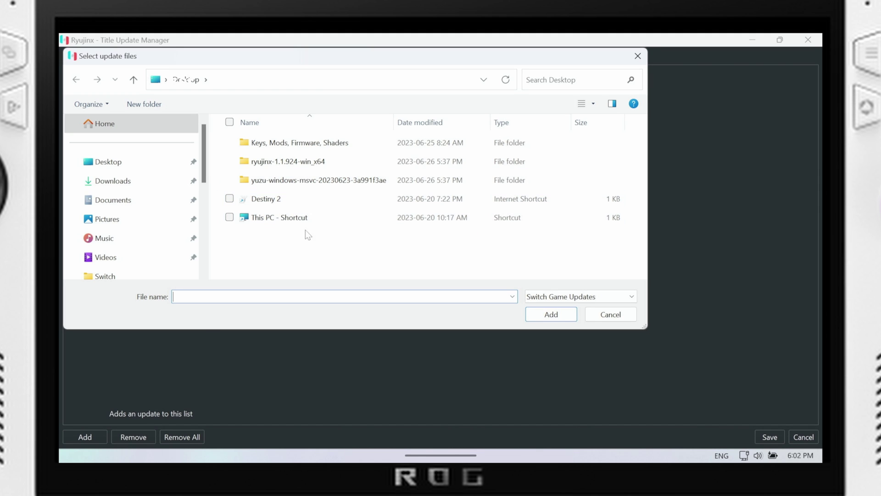
left_click(619, 315)
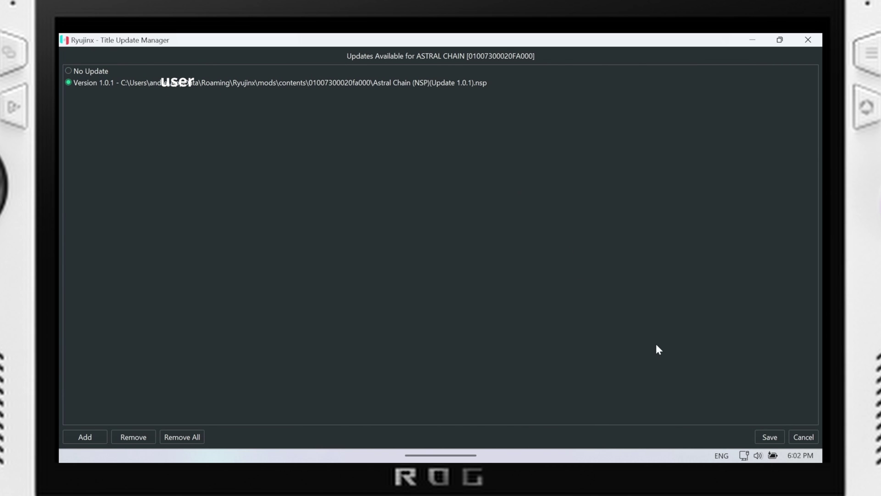
left_click(781, 435)
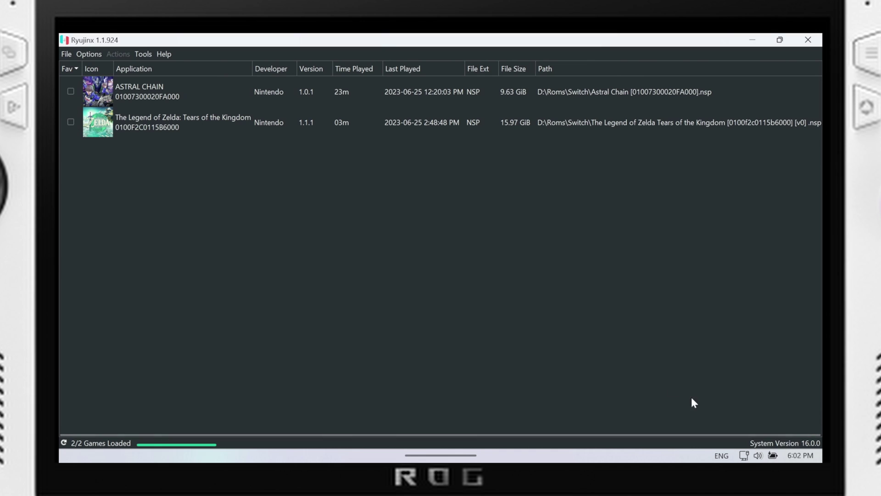
View the cheats available for Astral Chain and leave the cheat manager without saving
left_click(435, 101)
right_click(435, 91)
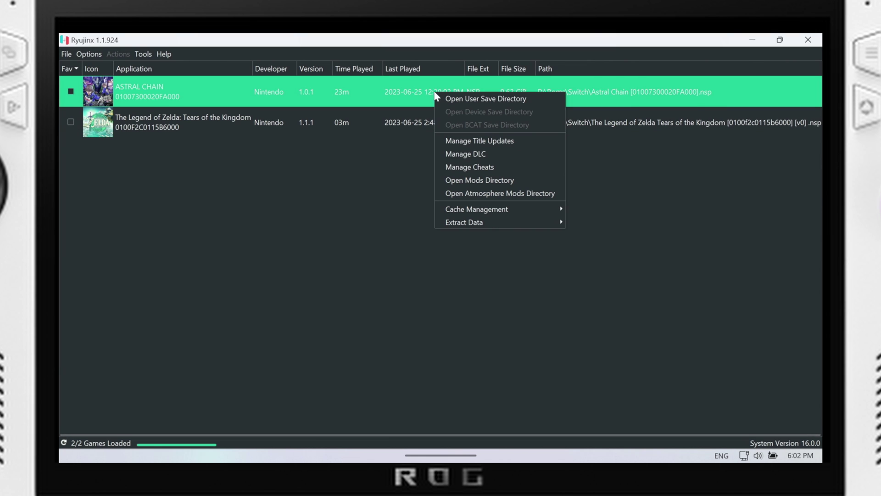
left_click(449, 167)
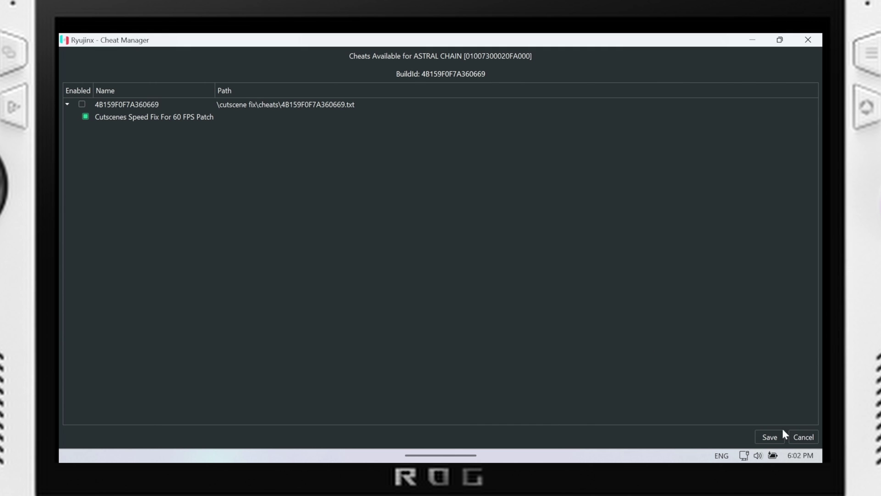
left_click(795, 435)
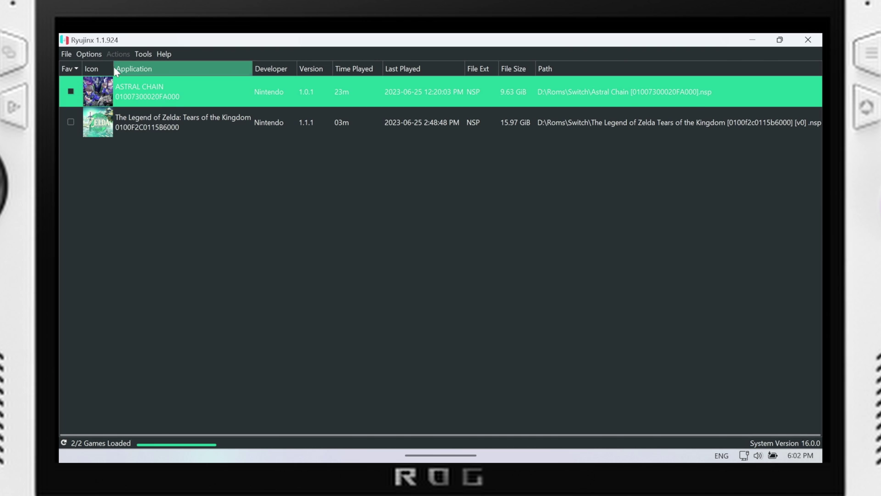
Open Player 1's controller configuration in the Ryujinx input settings and choose the first Xbox 360 Controller (0) as input device
left_click(60, 52)
left_click(98, 54)
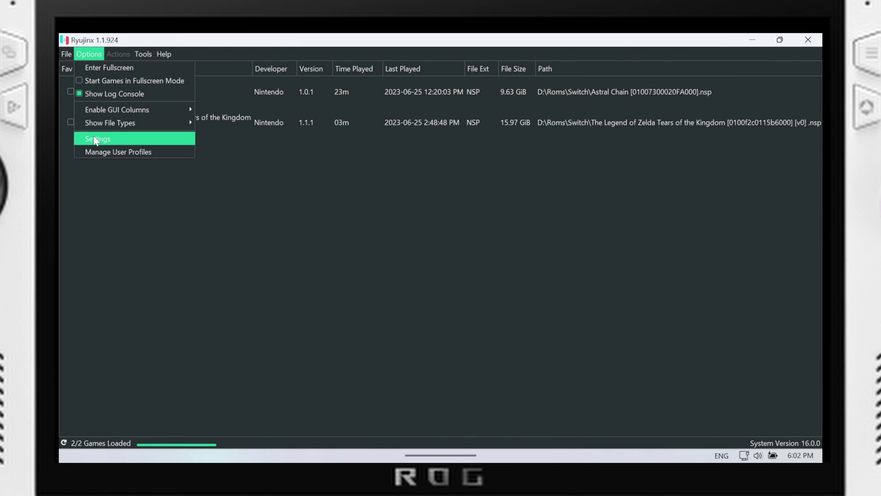
left_click(93, 137)
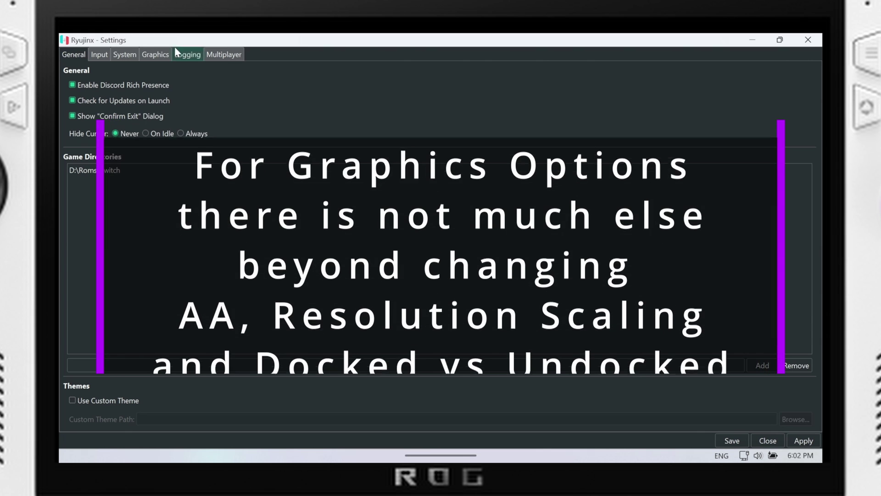
left_click(95, 54)
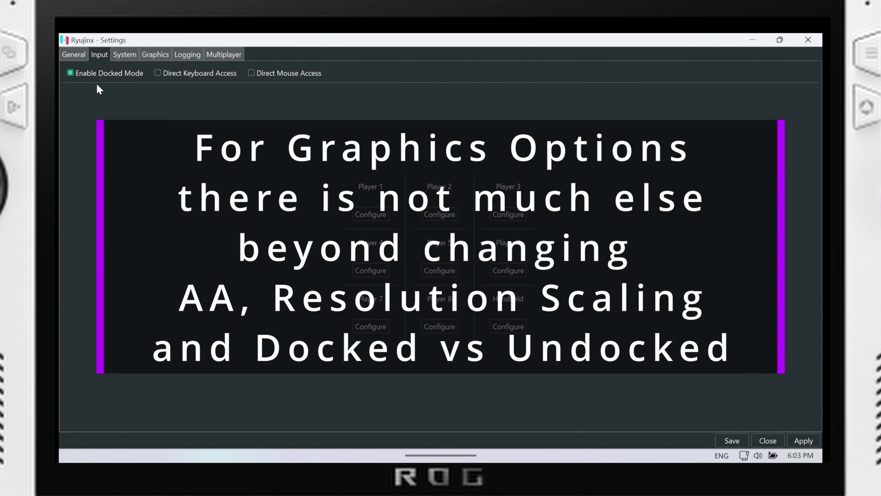
left_click(369, 214)
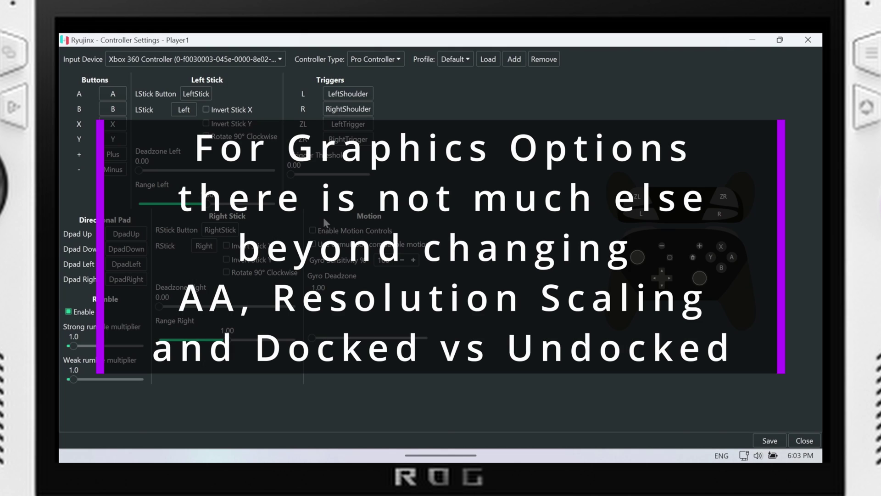
left_click(208, 61)
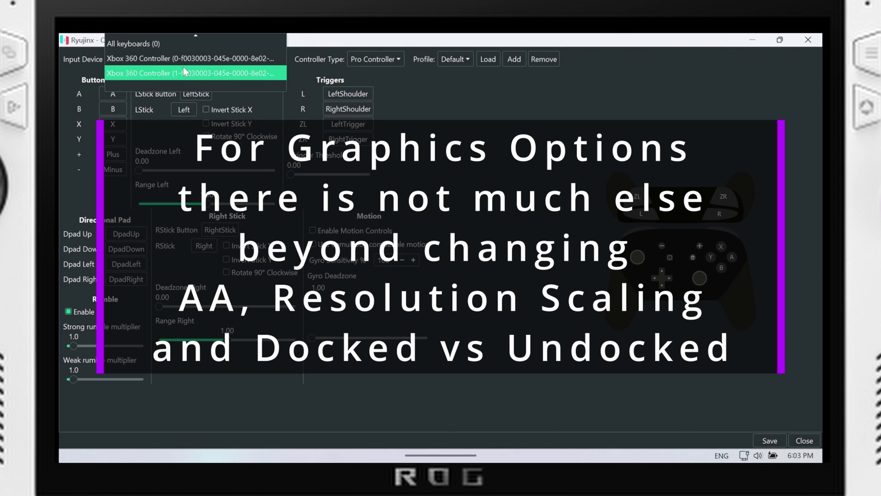
left_click(188, 58)
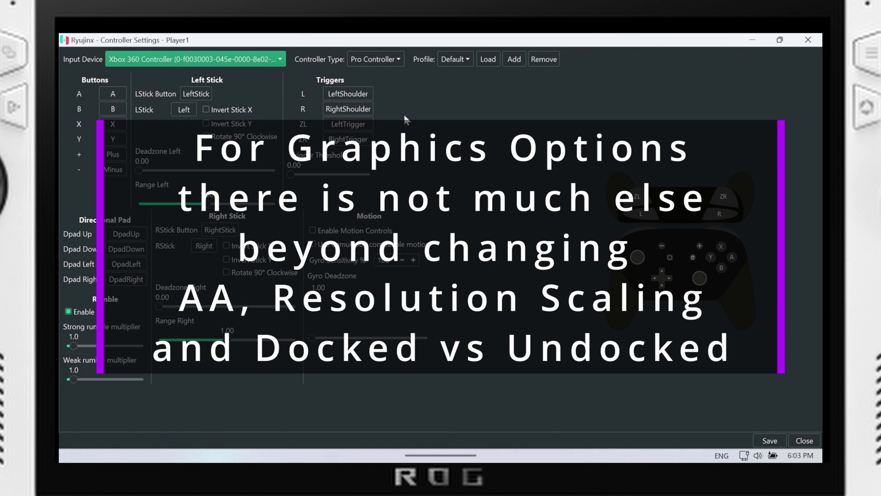
Try the Joycon Pair and Joycon Left controller types for Player 1
left_click(377, 57)
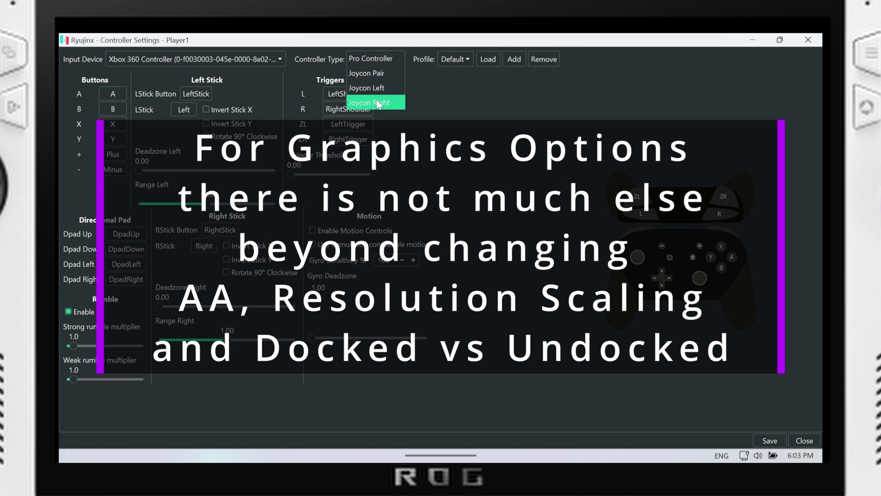
left_click(377, 73)
left_click(377, 59)
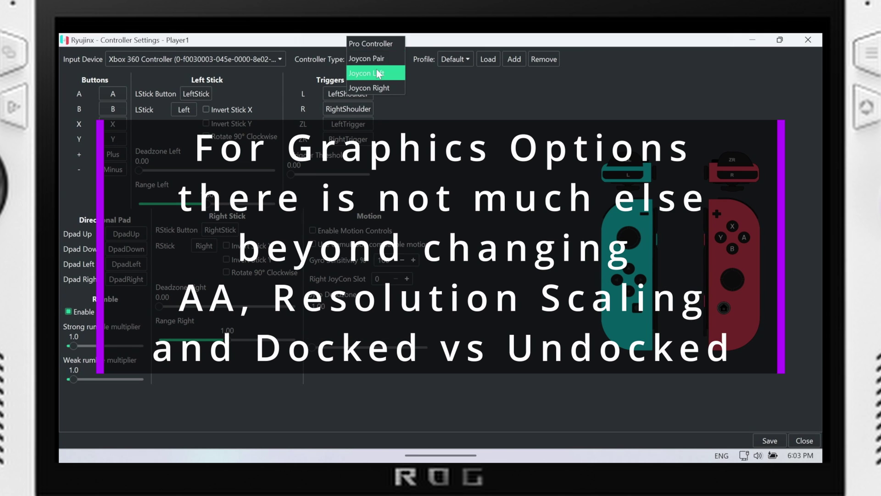
left_click(376, 69)
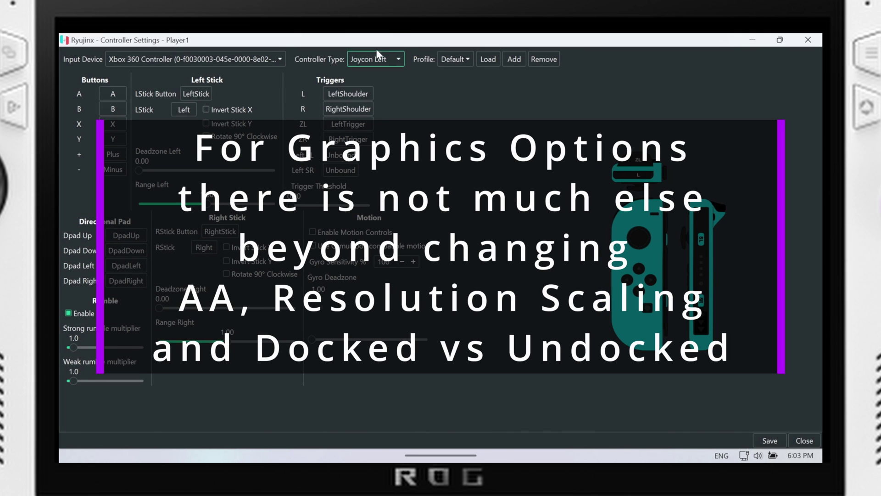
Set Player 1's controller type back to Pro Controller and save the controller configuration
left_click(378, 58)
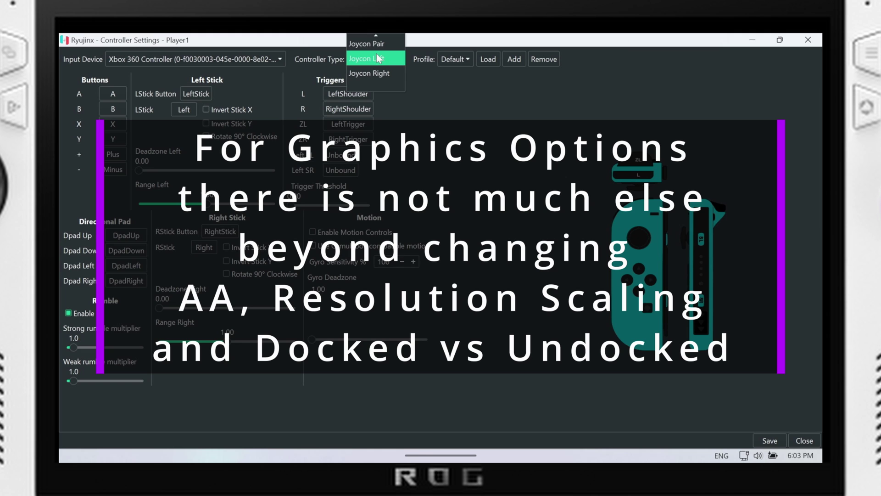
scroll(378, 58, "up", 1)
left_click(374, 42)
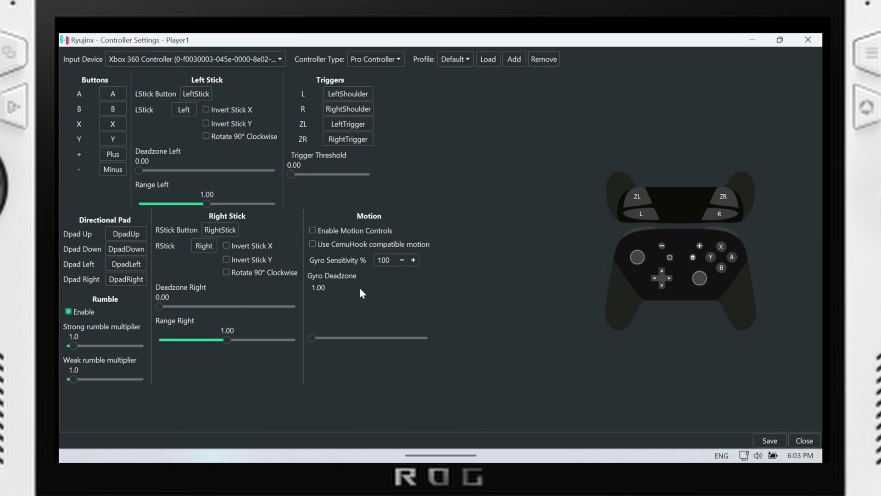
left_click(769, 439)
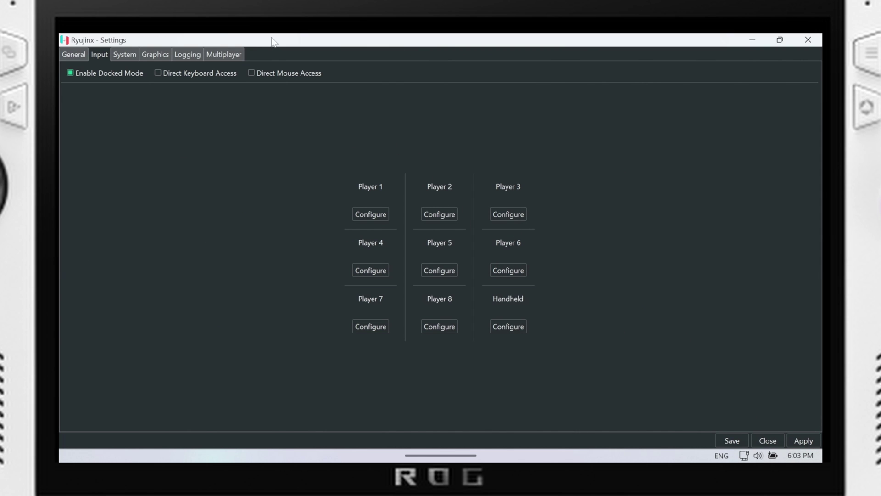
View the LAN mode options in the Ryujinx multiplayer settings
left_click(207, 54)
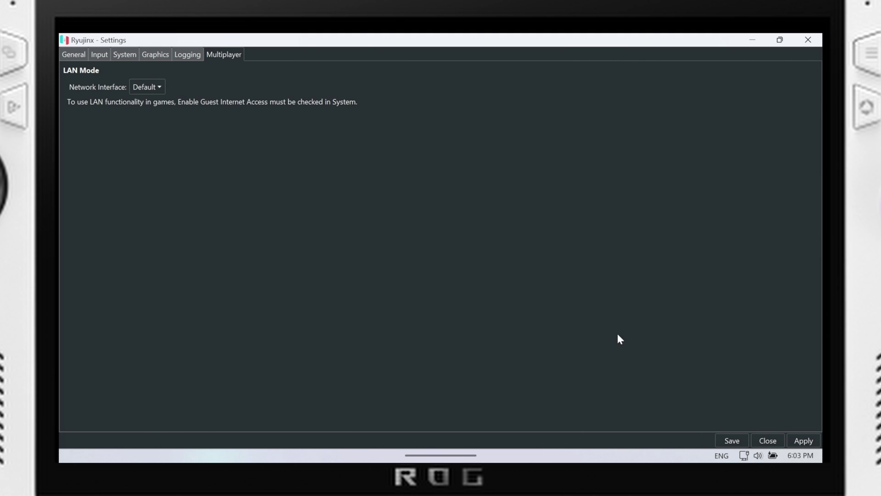
left_click(776, 450)
left_click(776, 406)
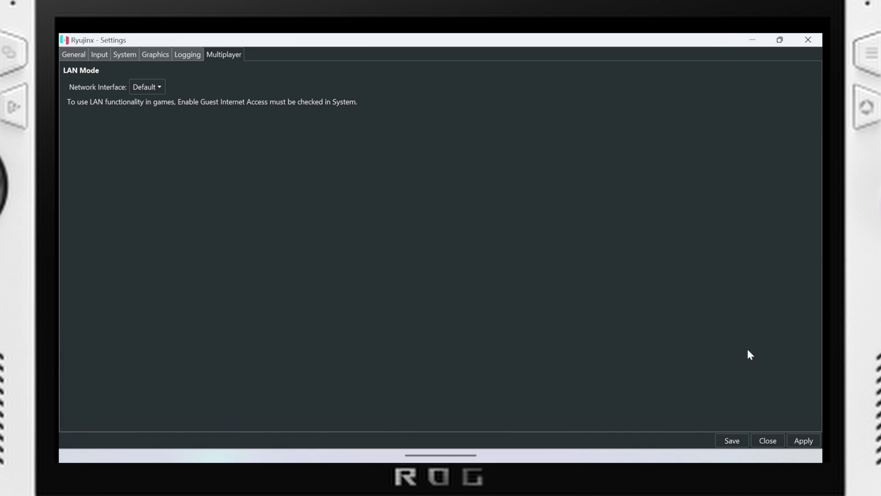